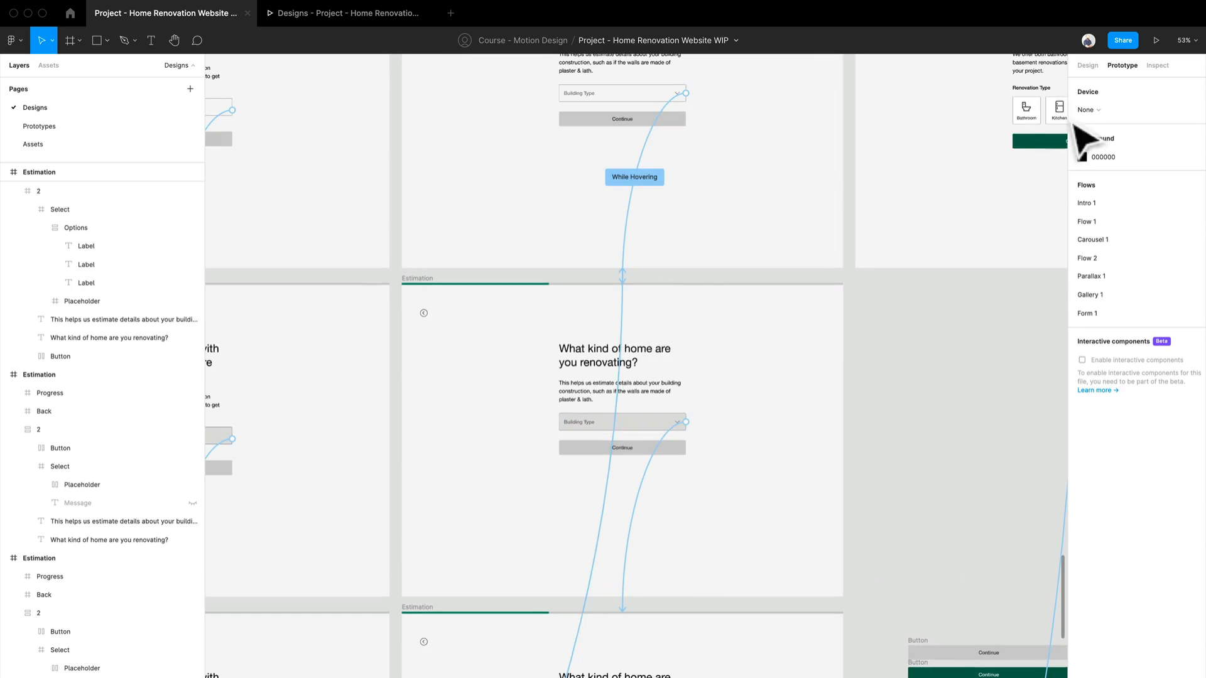
# Step: Show the design properties and examine the Select frame and its nested Options frame in the open Building Type dropdown
pyautogui.click(1094, 71)
pyautogui.scroll(-5, 727, 381)
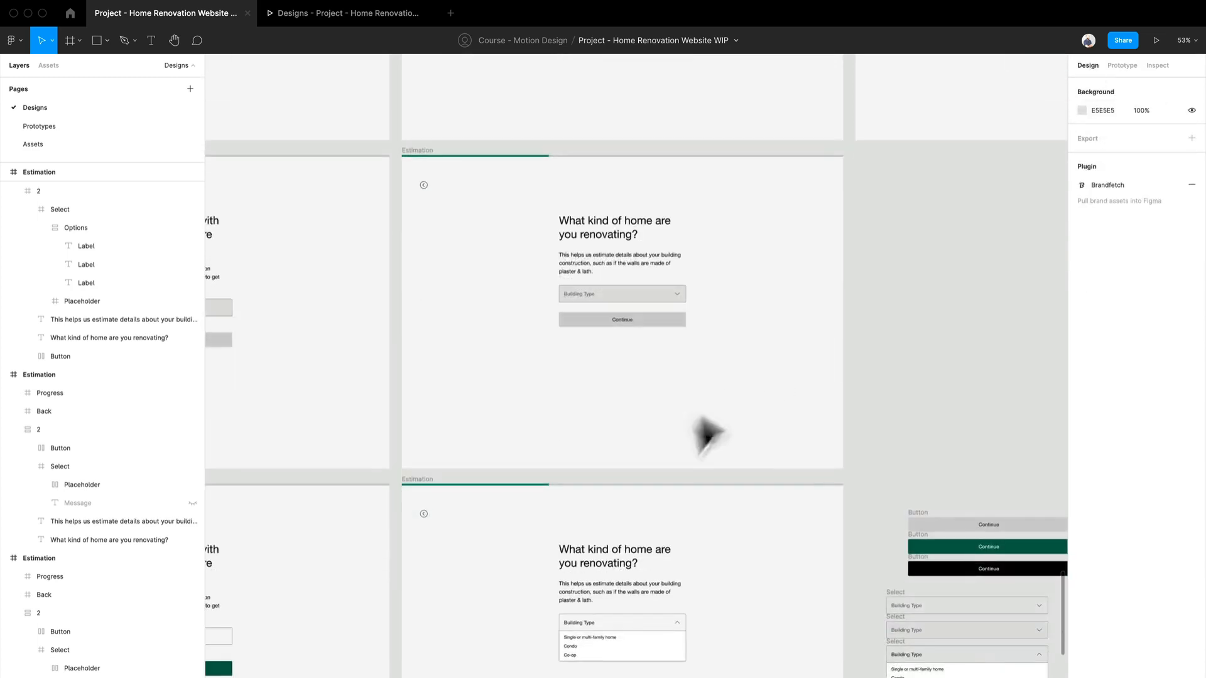
pyautogui.scroll(5, 664, 468)
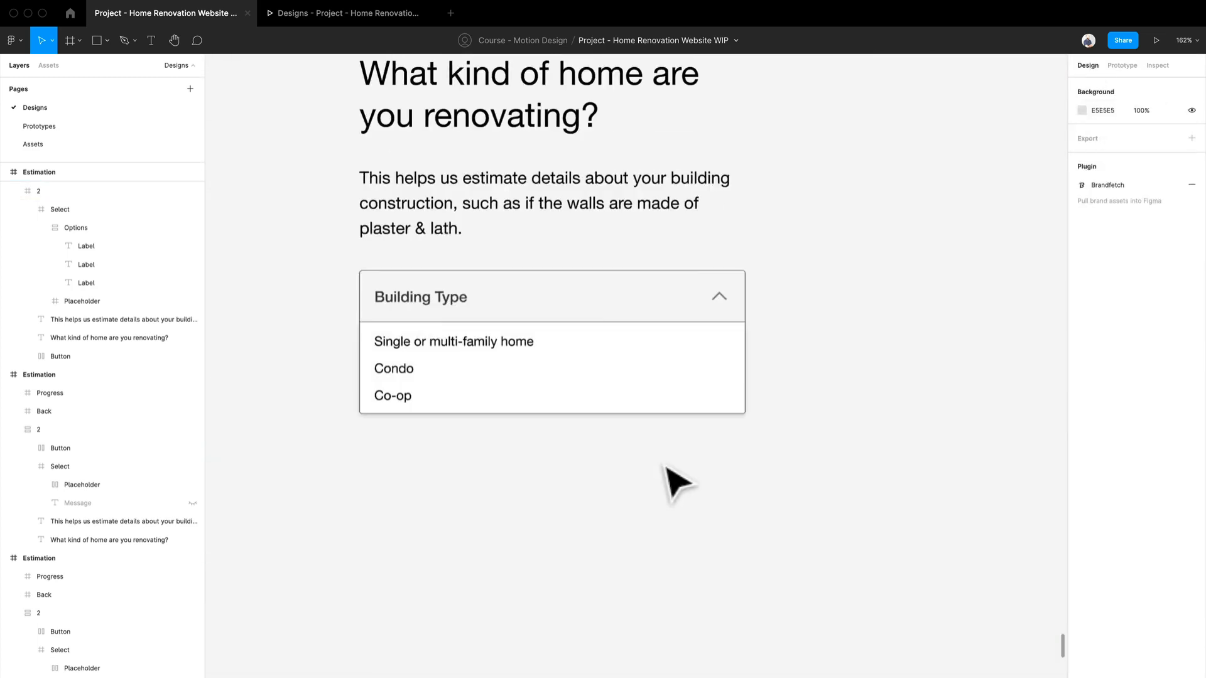
pyautogui.click(670, 313)
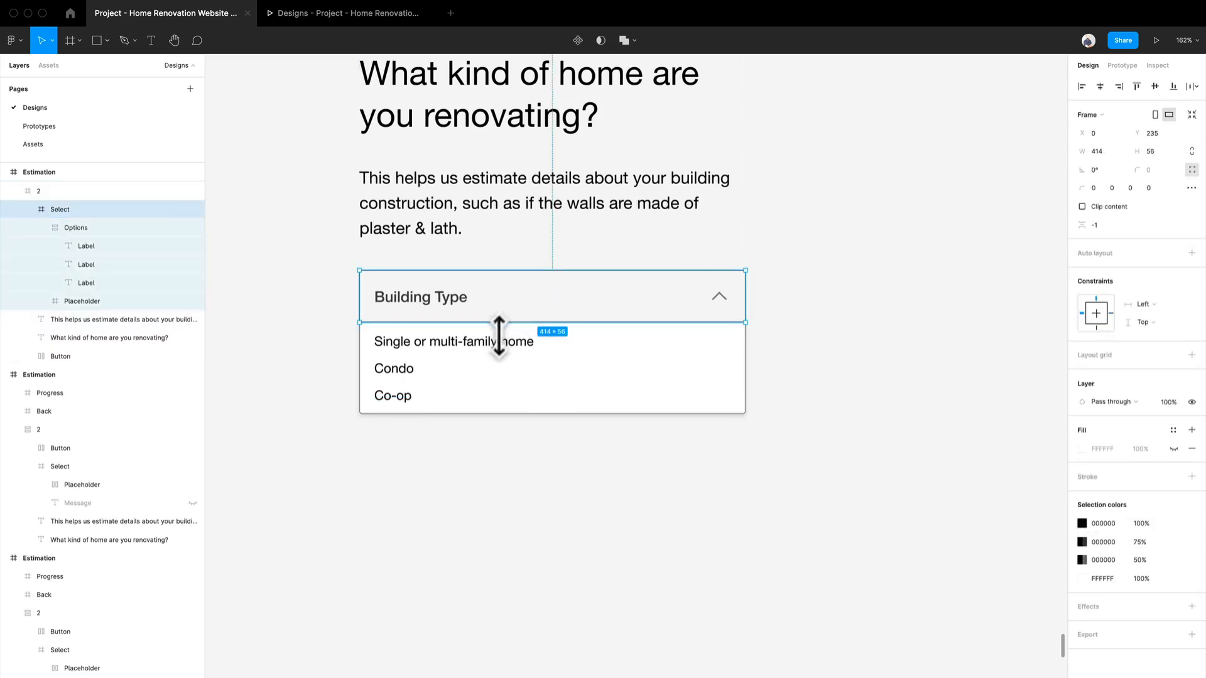
pyautogui.moveTo(500, 336); pyautogui.dragTo(504, 450)
pyautogui.hotkey('ctrl', 'z')
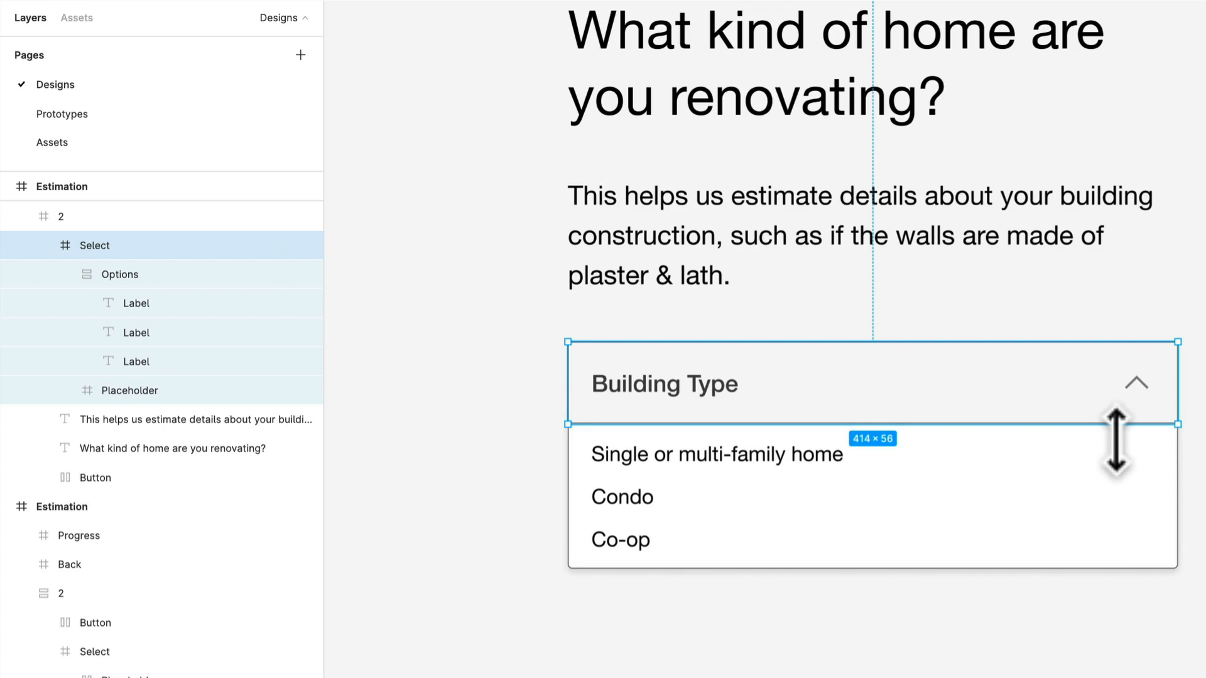
pyautogui.click(679, 483)
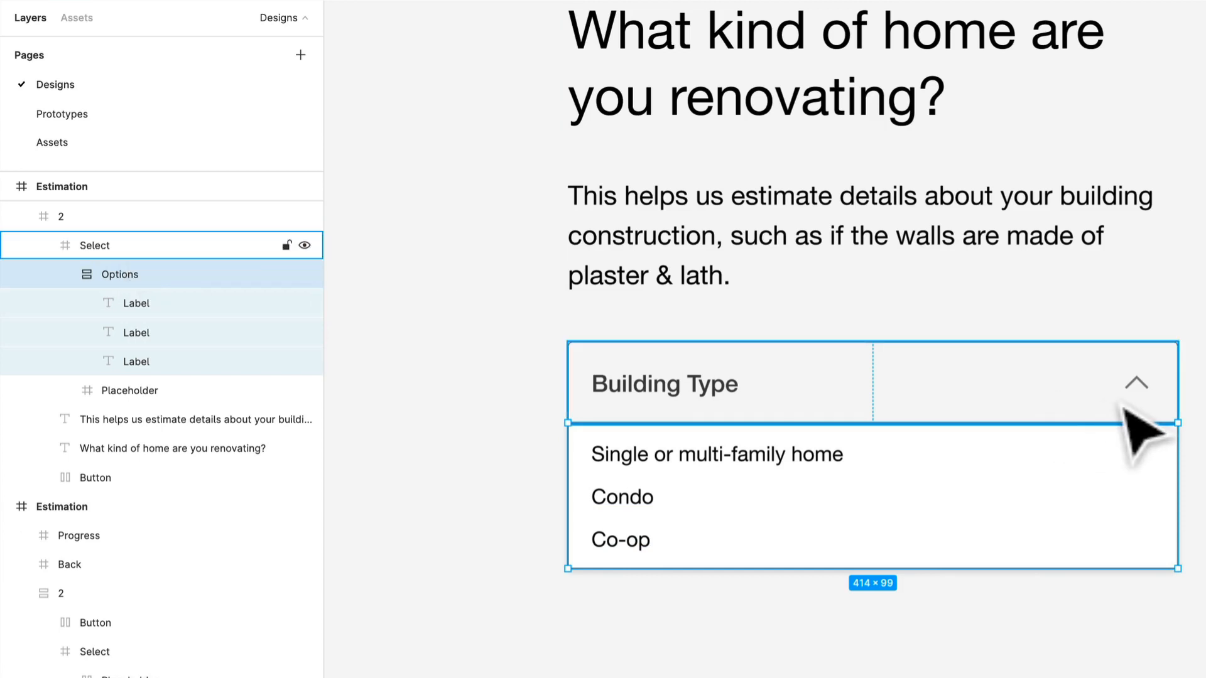
# Step: Examine the Select frame of the closed, shaded Building Type dropdown on the screen above and expand its Placeholder layer
pyautogui.scroll(-2, 1125, 407)
pyautogui.scroll(-3, 1123, 407)
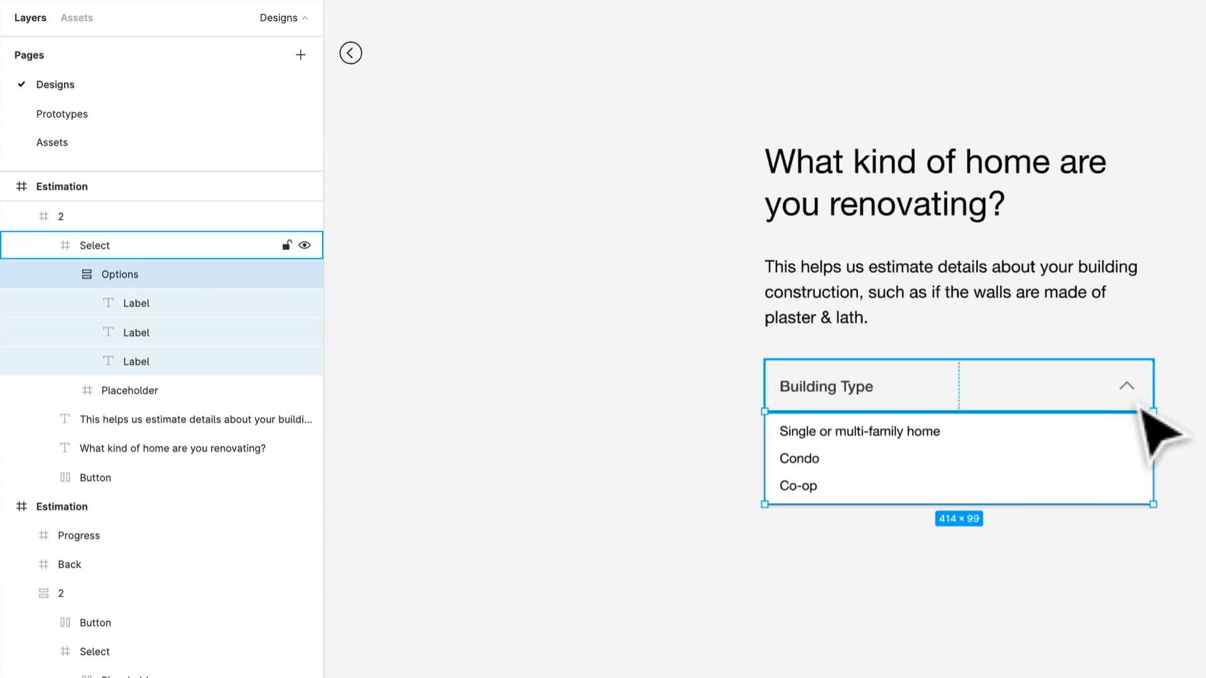
pyautogui.scroll(5, 1137, 408)
pyautogui.scroll(-6, 1131, 439)
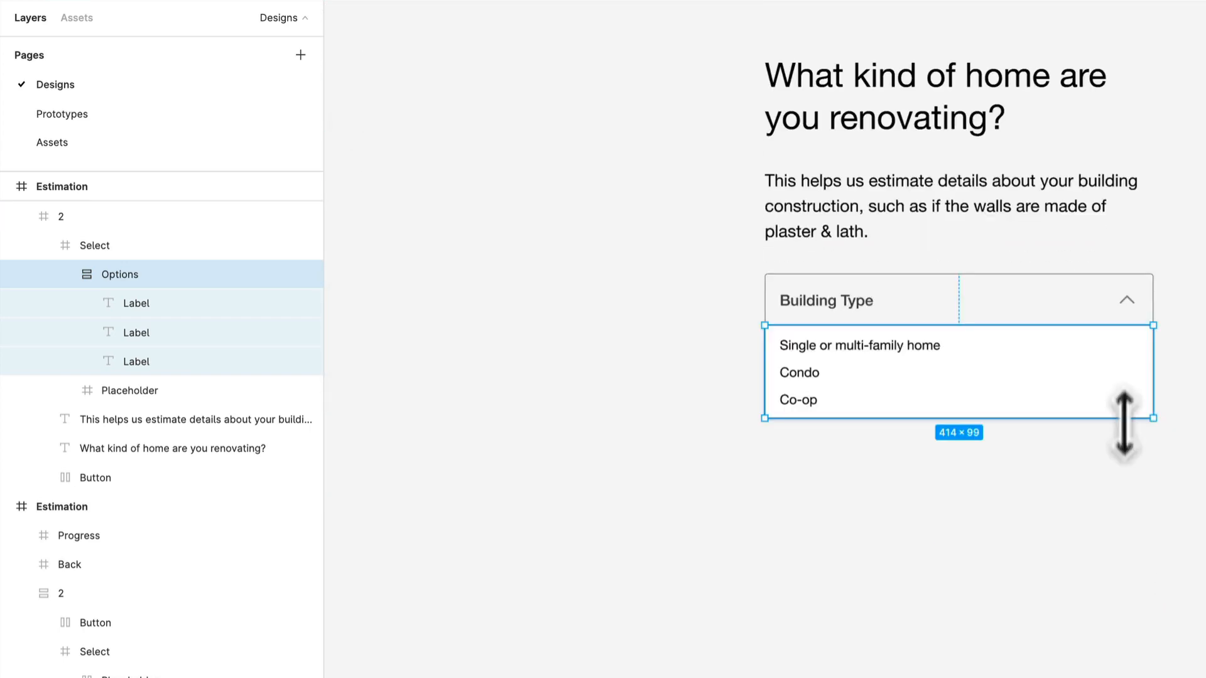
pyautogui.scroll(2, 1170, 339)
pyautogui.scroll(3, 1156, 321)
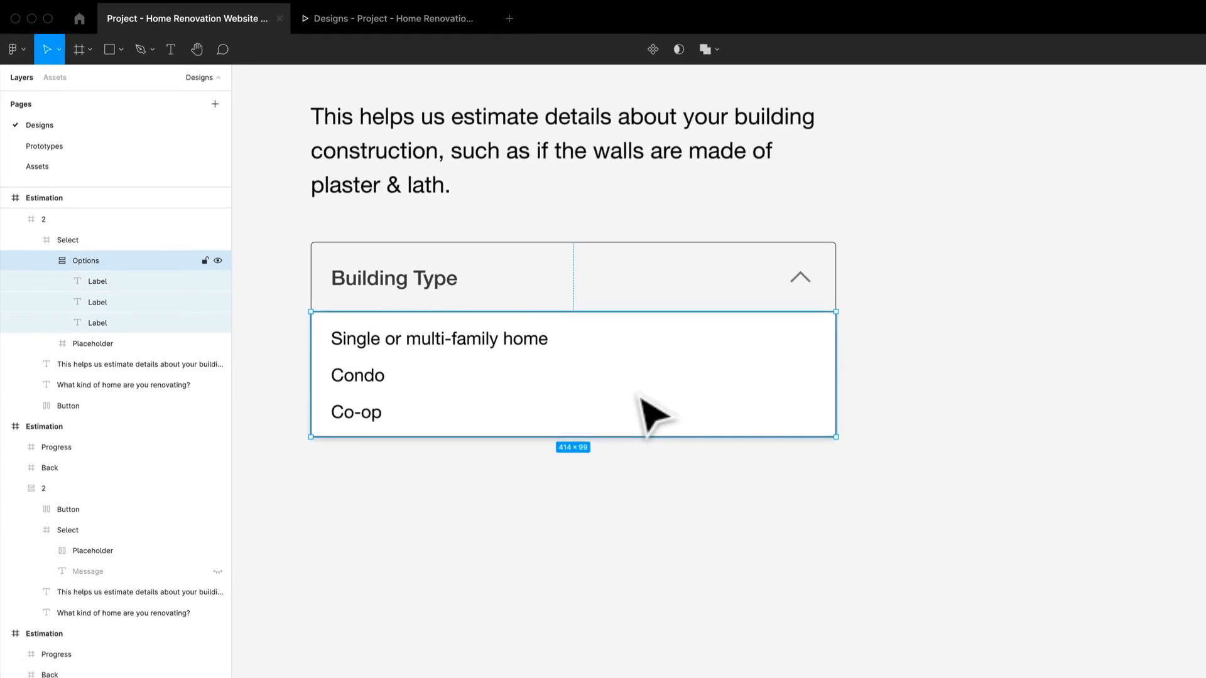
pyautogui.scroll(3, 897, 468)
pyautogui.scroll(-5, 896, 468)
pyautogui.scroll(-2, 654, 416)
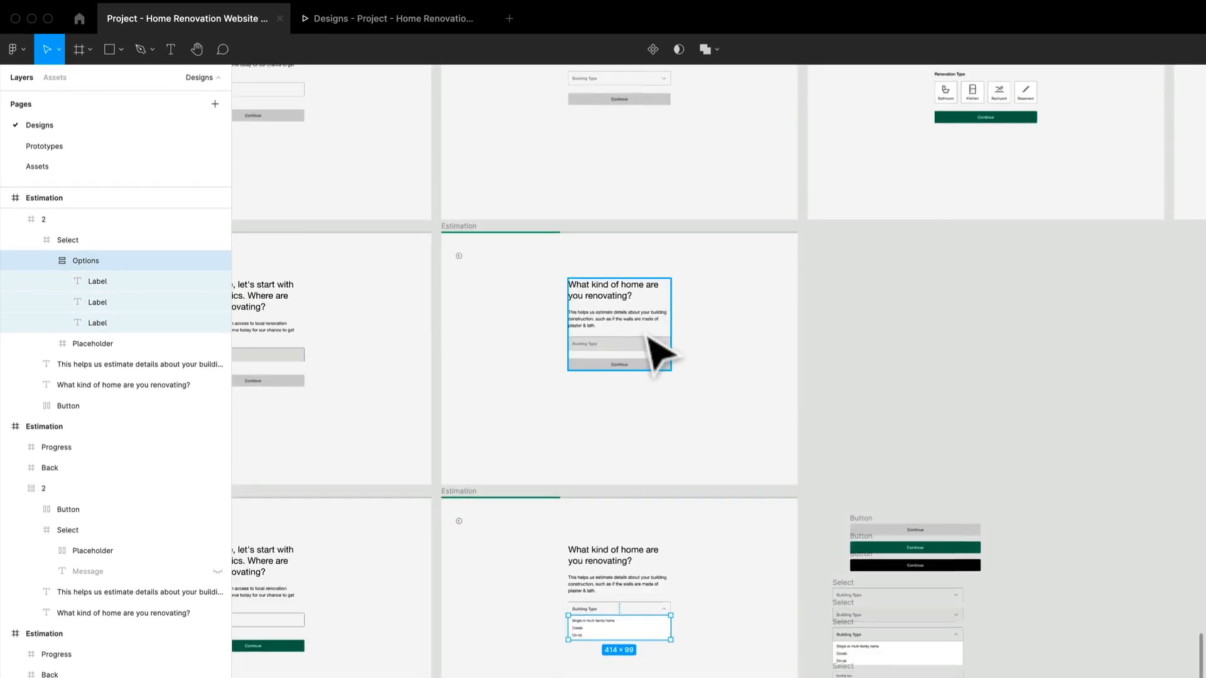
pyautogui.click(649, 348)
pyautogui.scroll(5, 648, 352)
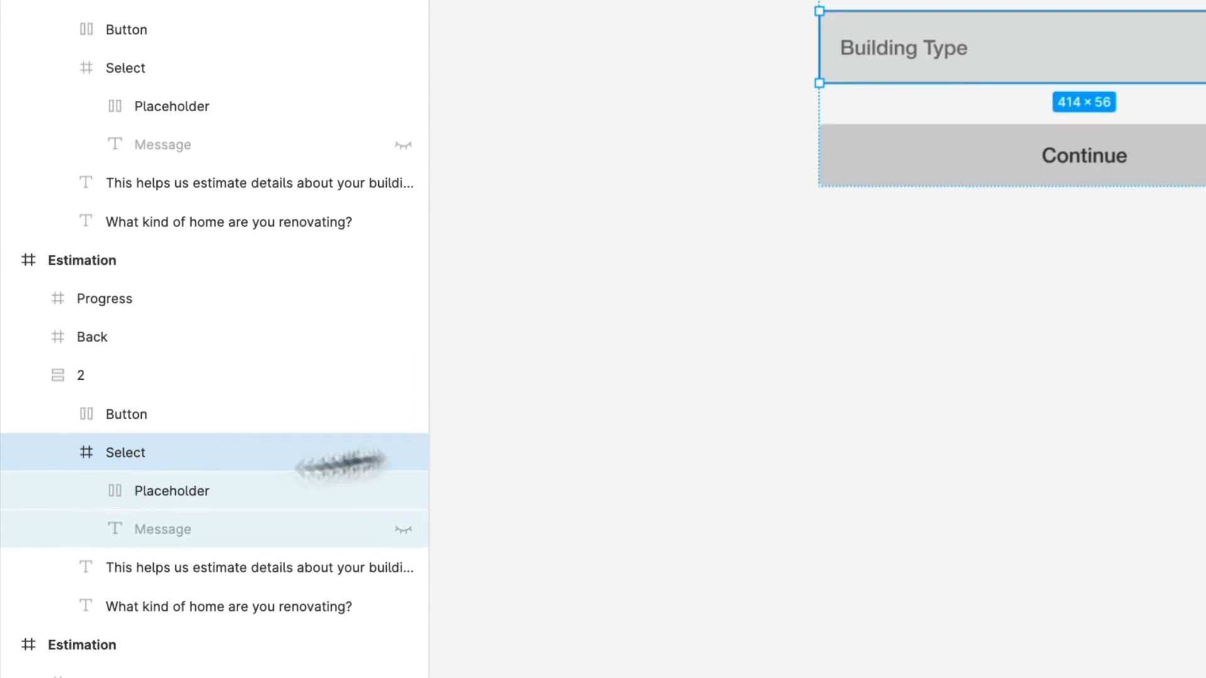
pyautogui.click(86, 490)
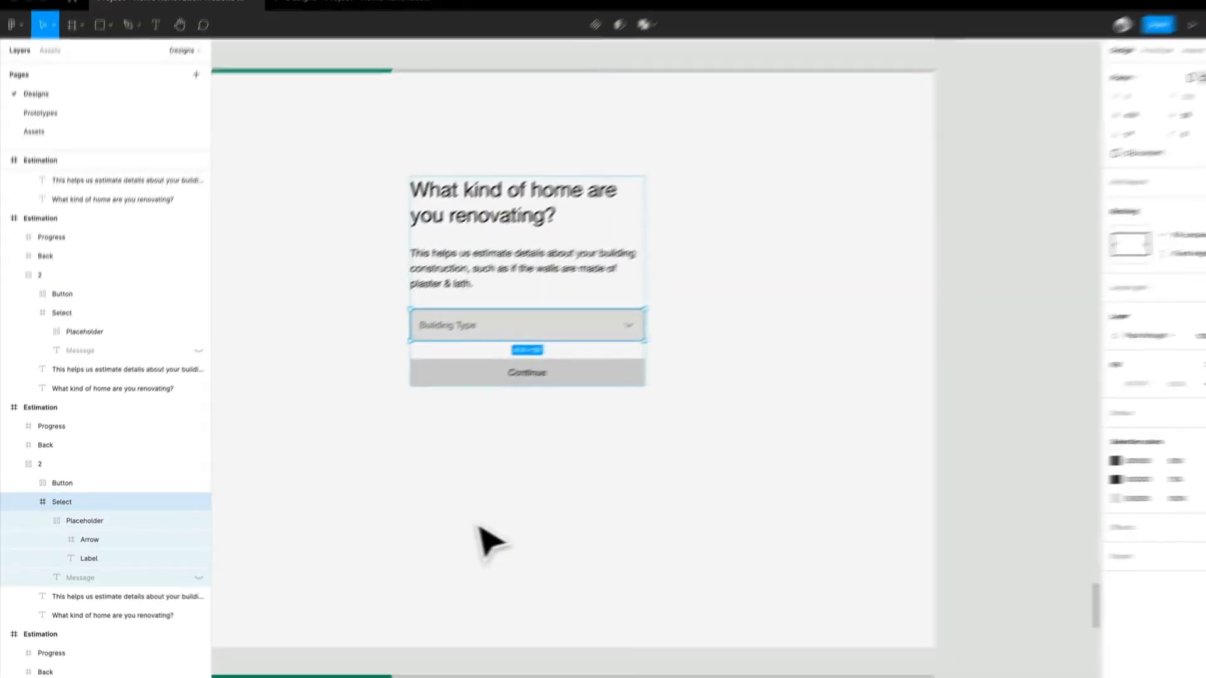
# Step: Delete the green Continue button from the "What renovation would you like to start with?" screen
pyautogui.scroll(-4, 462, 526)
pyautogui.scroll(-5, 462, 526)
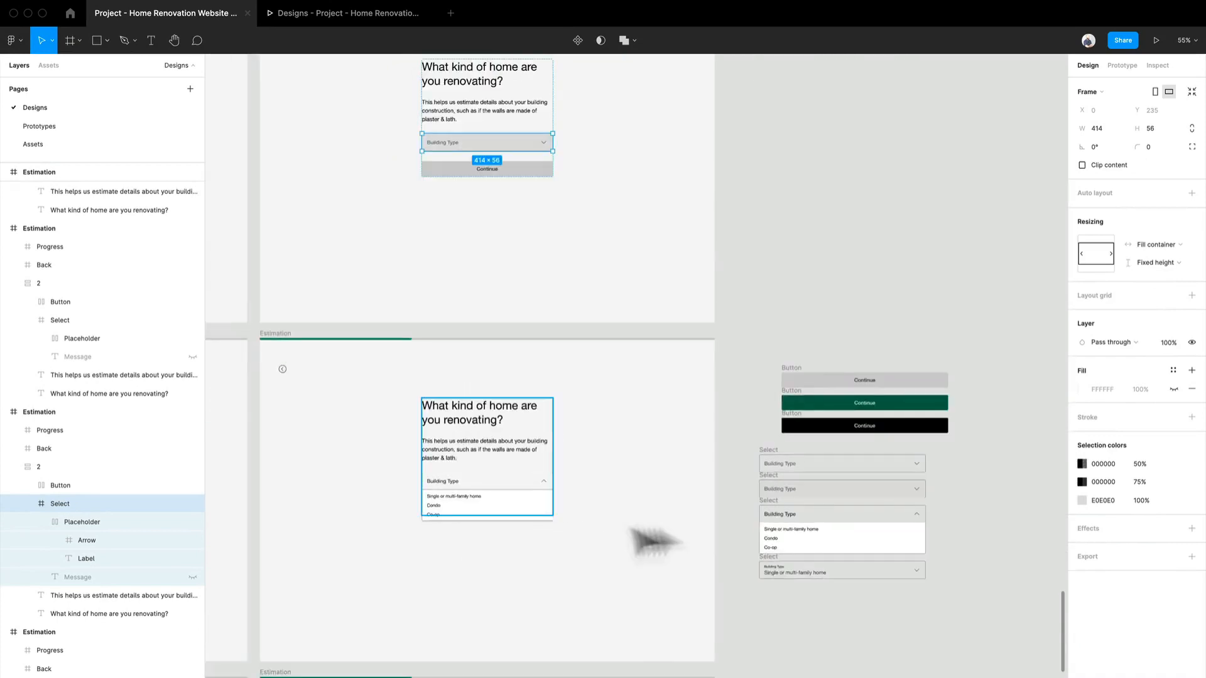
pyautogui.moveTo(670, 554); pyautogui.dragTo(430, 611)
pyautogui.scroll(7, 603, 289)
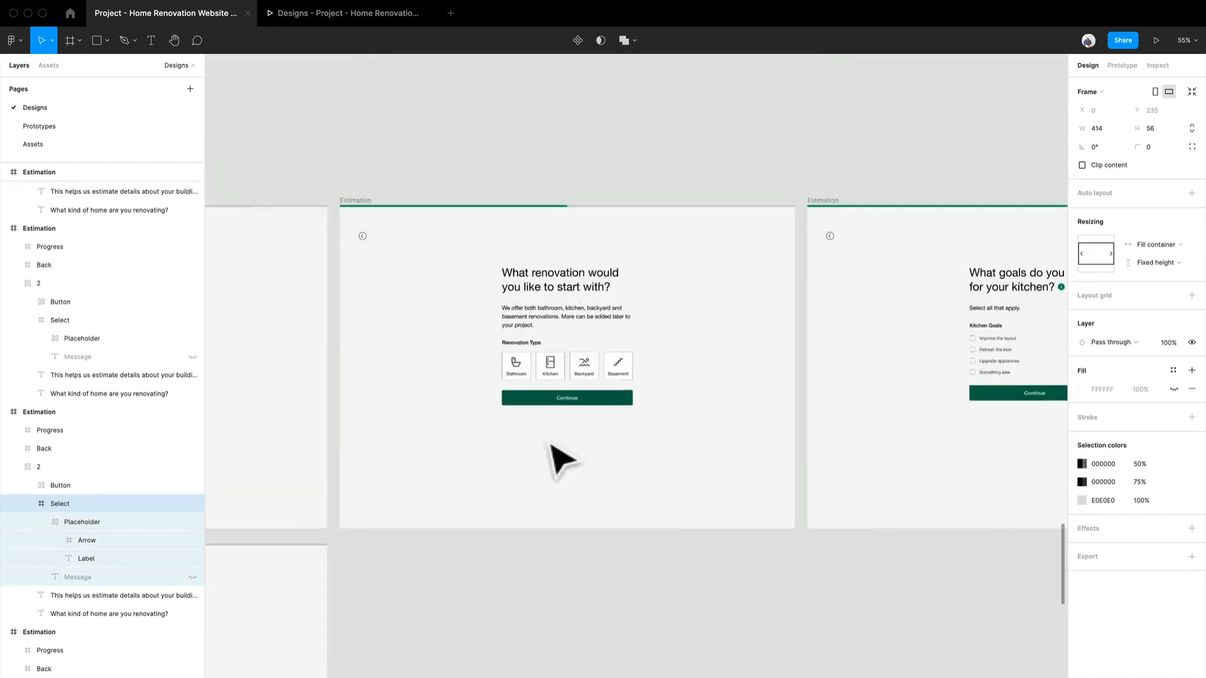
pyautogui.click(603, 521)
pyautogui.scroll(6, 572, 345)
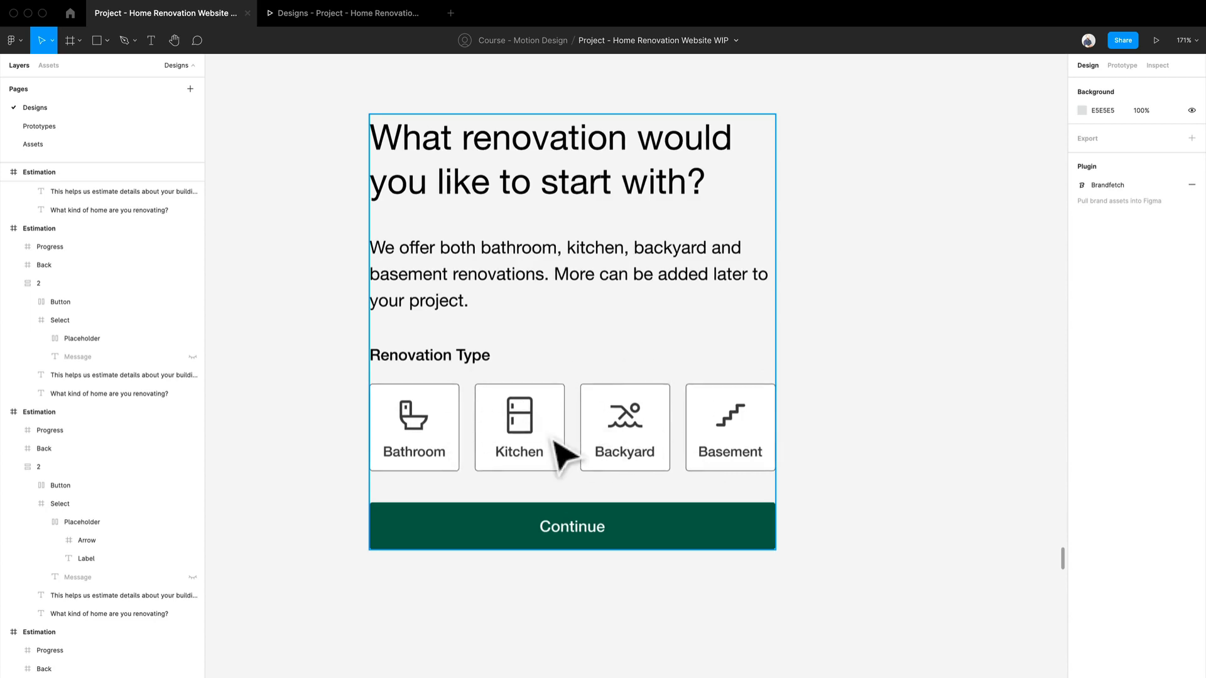
pyautogui.scroll(-2, 559, 451)
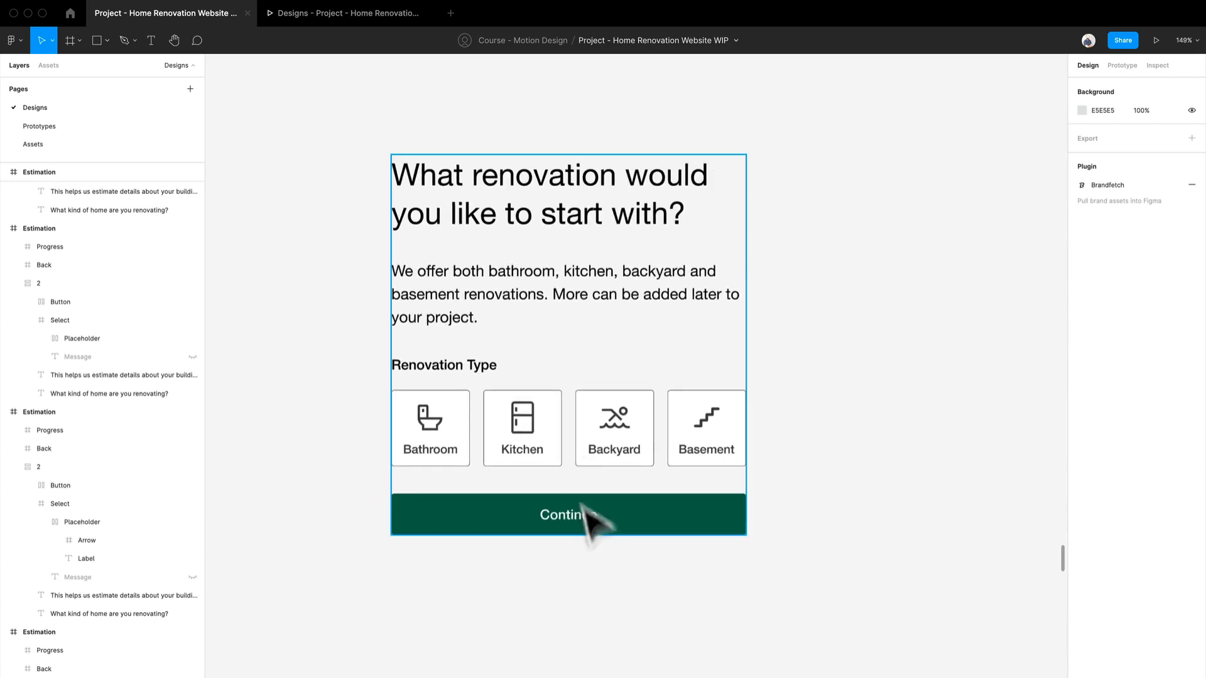
pyautogui.doubleClick(593, 533)
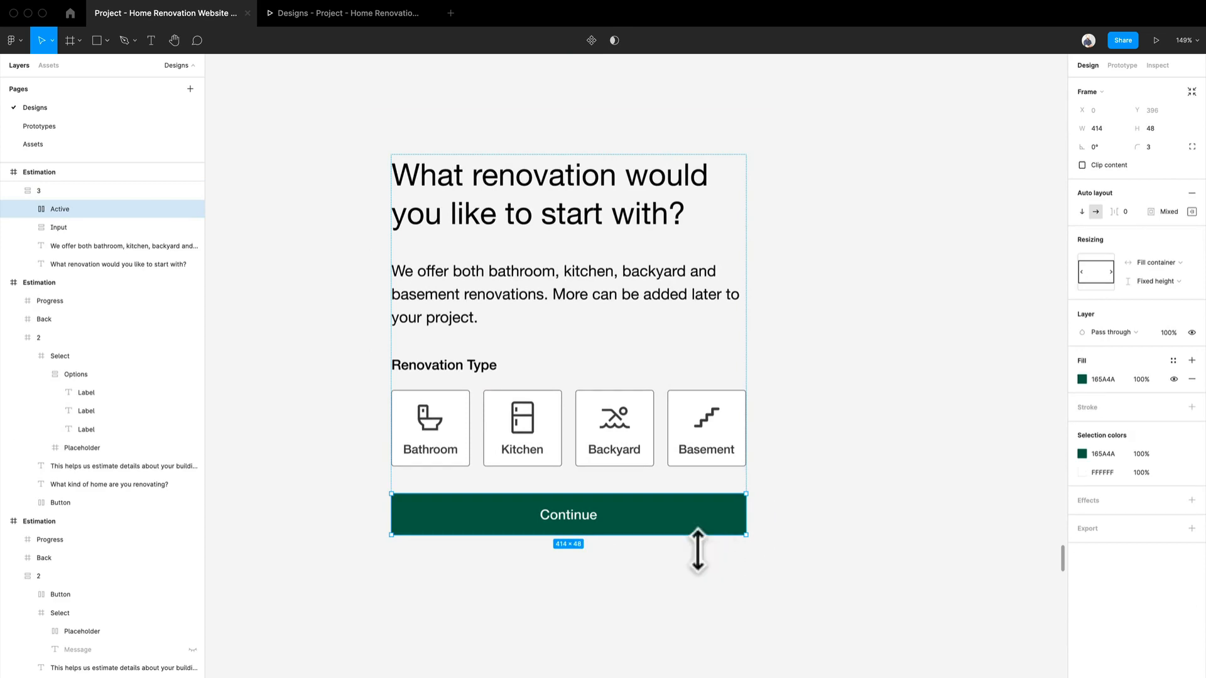
pyautogui.press('Delete')
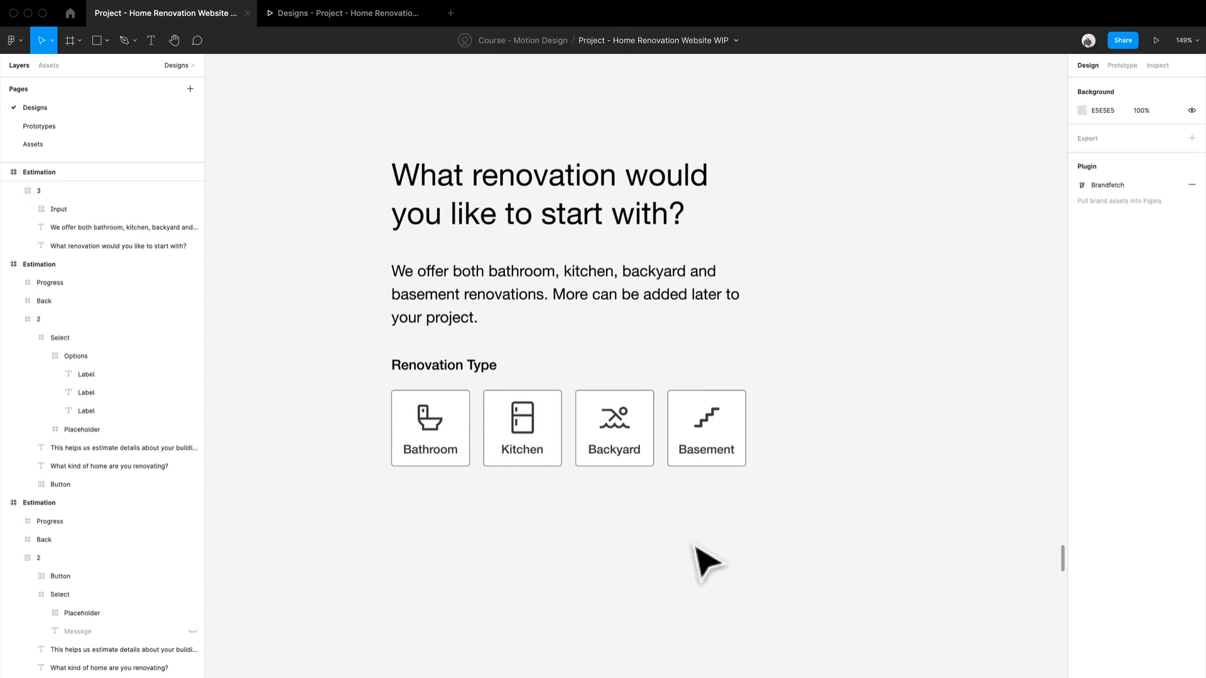
# Step: Delete the four loose Building Type Select frames below the three Continue button variants on the canvas
pyautogui.scroll(-1, 696, 547)
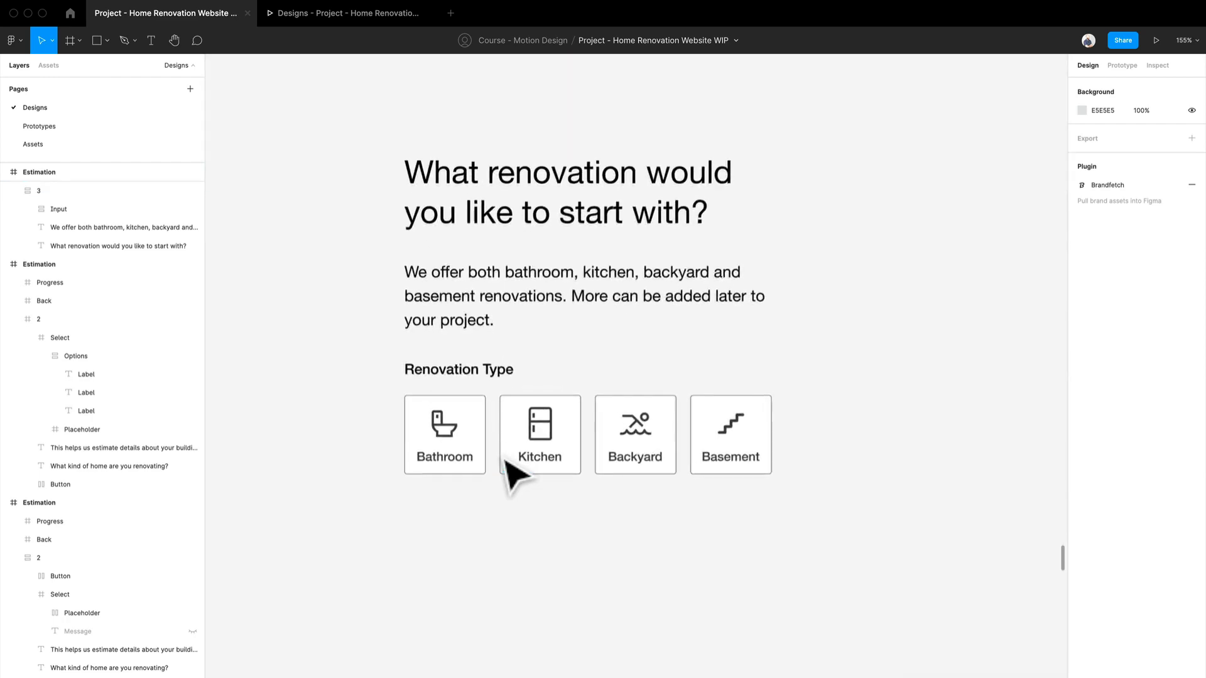
pyautogui.scroll(-8, 514, 477)
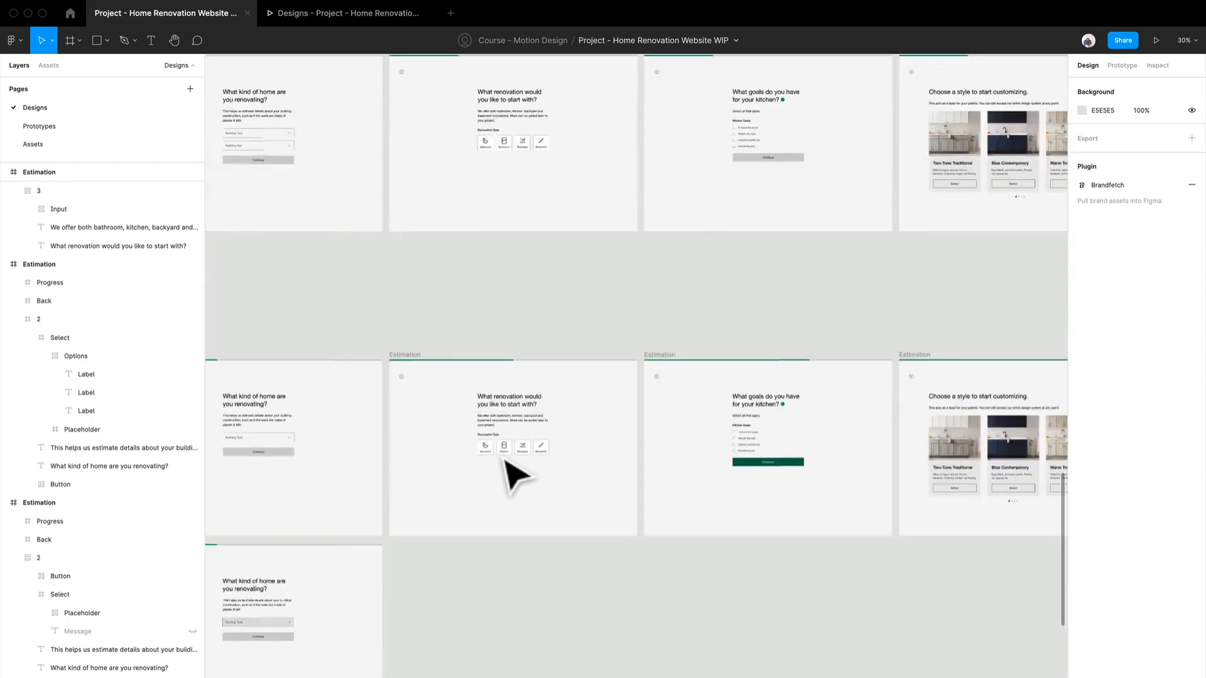
pyautogui.scroll(2, 513, 473)
pyautogui.moveTo(539, 583); pyautogui.dragTo(404, 467)
pyautogui.hotkey('shift', '2')
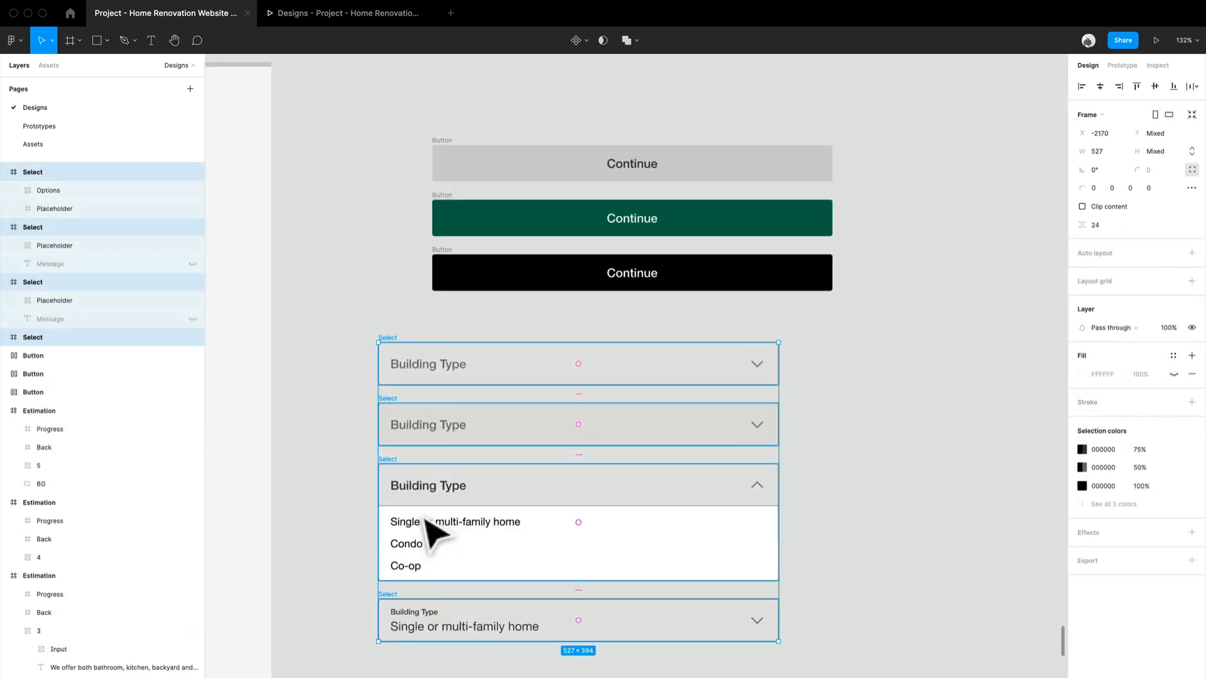
pyautogui.press('Delete')
pyautogui.scroll(-8, 422, 530)
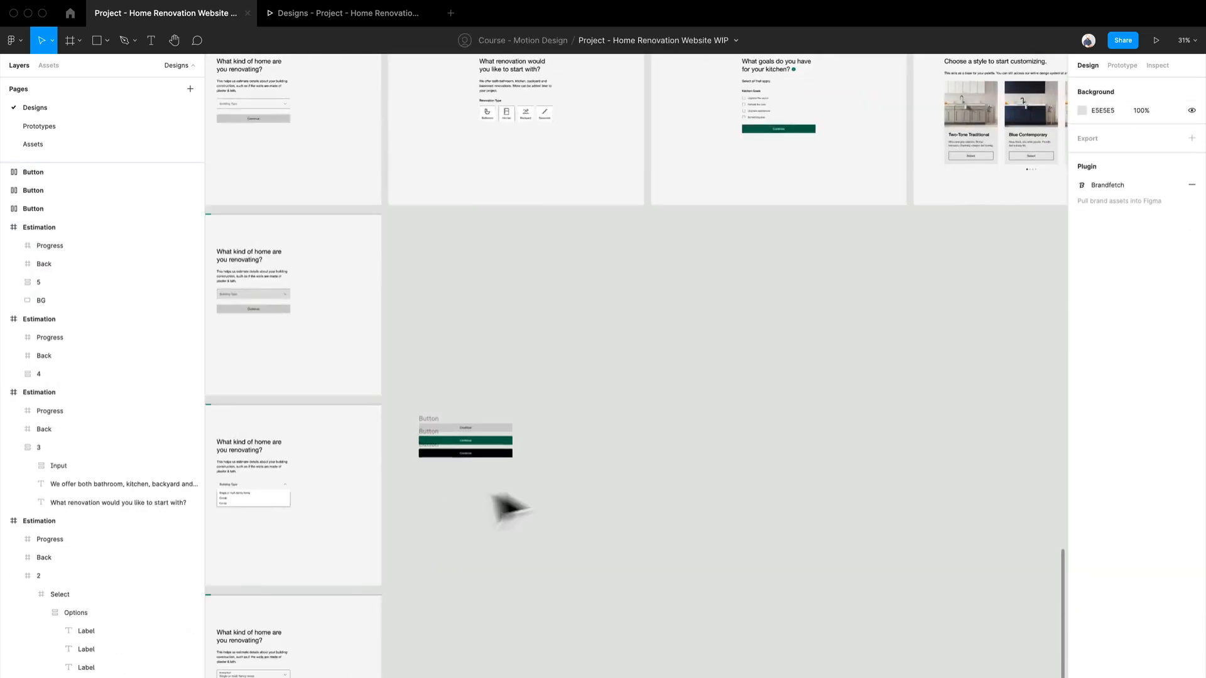
# Step: Move the three loose Continue button variants to the empty canvas area below the kitchen goals screen
pyautogui.moveTo(565, 485); pyautogui.dragTo(421, 415)
pyautogui.moveTo(458, 463); pyautogui.dragTo(711, 493)
pyautogui.moveTo(537, 515); pyautogui.dragTo(762, 352)
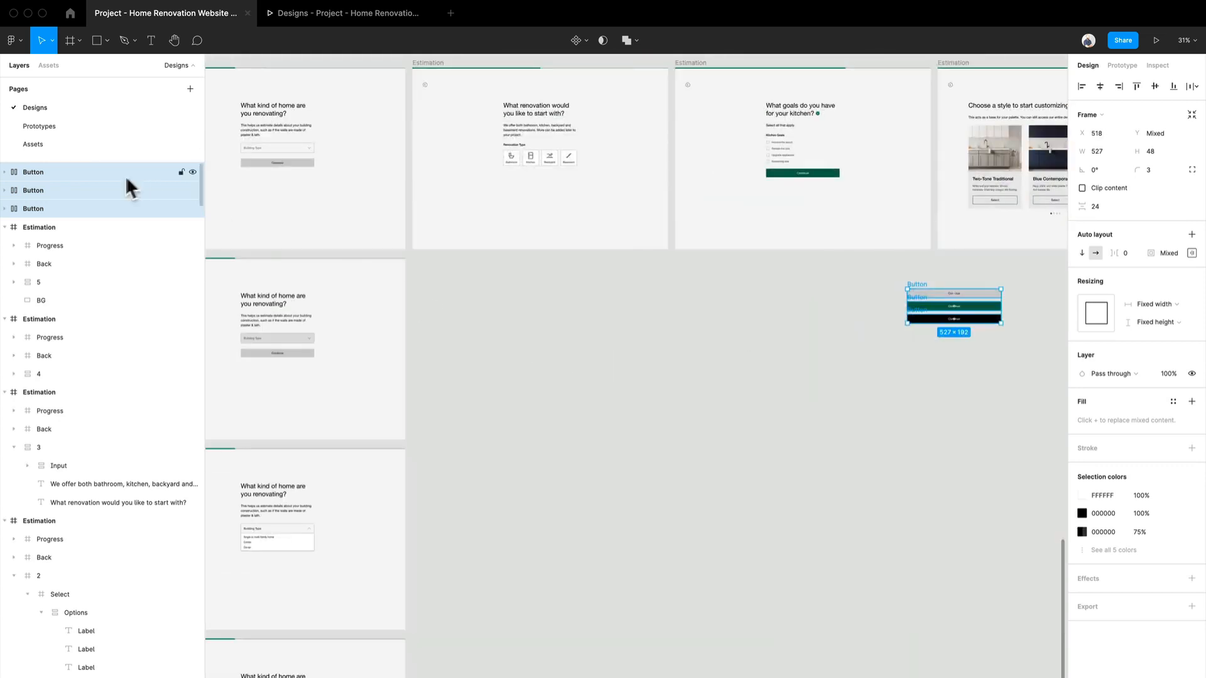
# Step: On the Assets page, copy the two Renovation Type inputs with the grey Kitchen tile and the green-outlined Kitchen tile
pyautogui.click(69, 145)
pyautogui.scroll(-3, 716, 458)
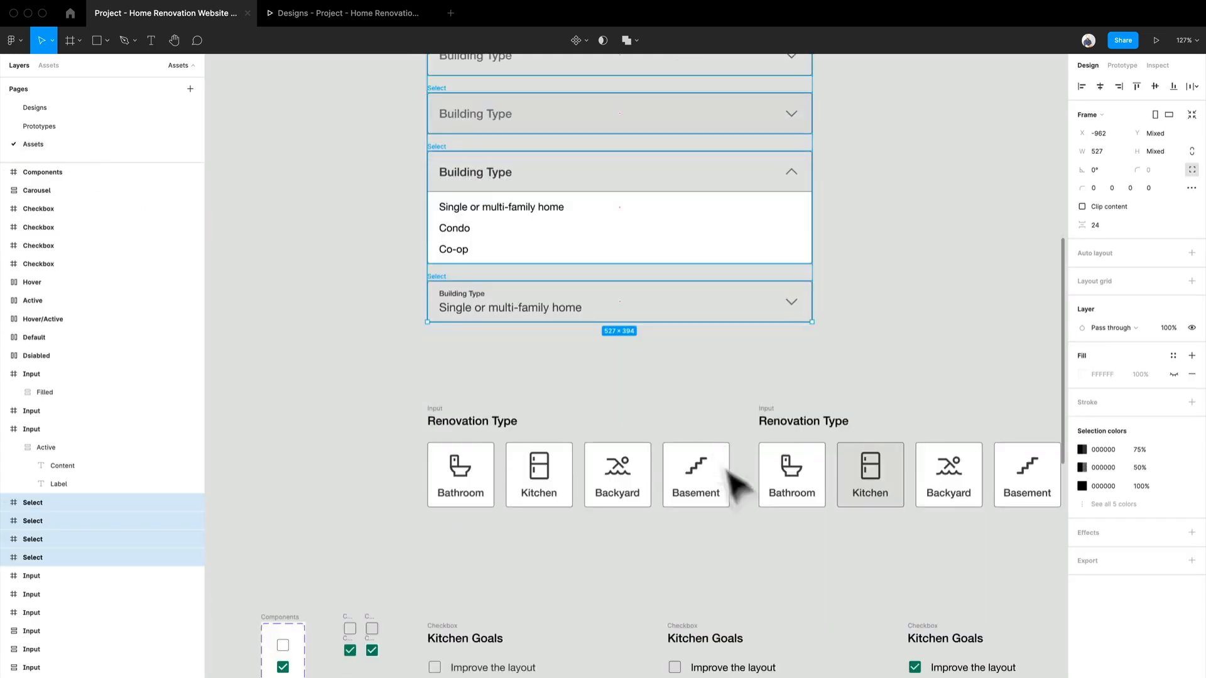
pyautogui.scroll(2, 747, 503)
pyautogui.moveTo(908, 557); pyautogui.dragTo(556, 499)
pyautogui.click(577, 397)
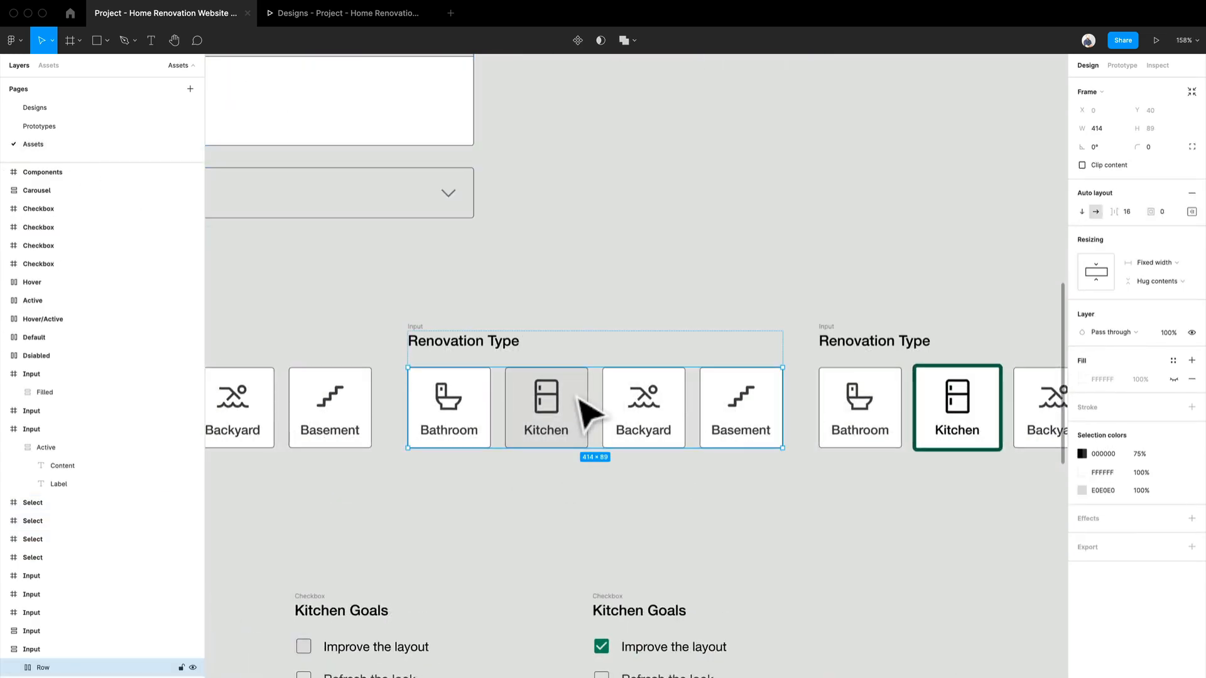
pyautogui.click(431, 349)
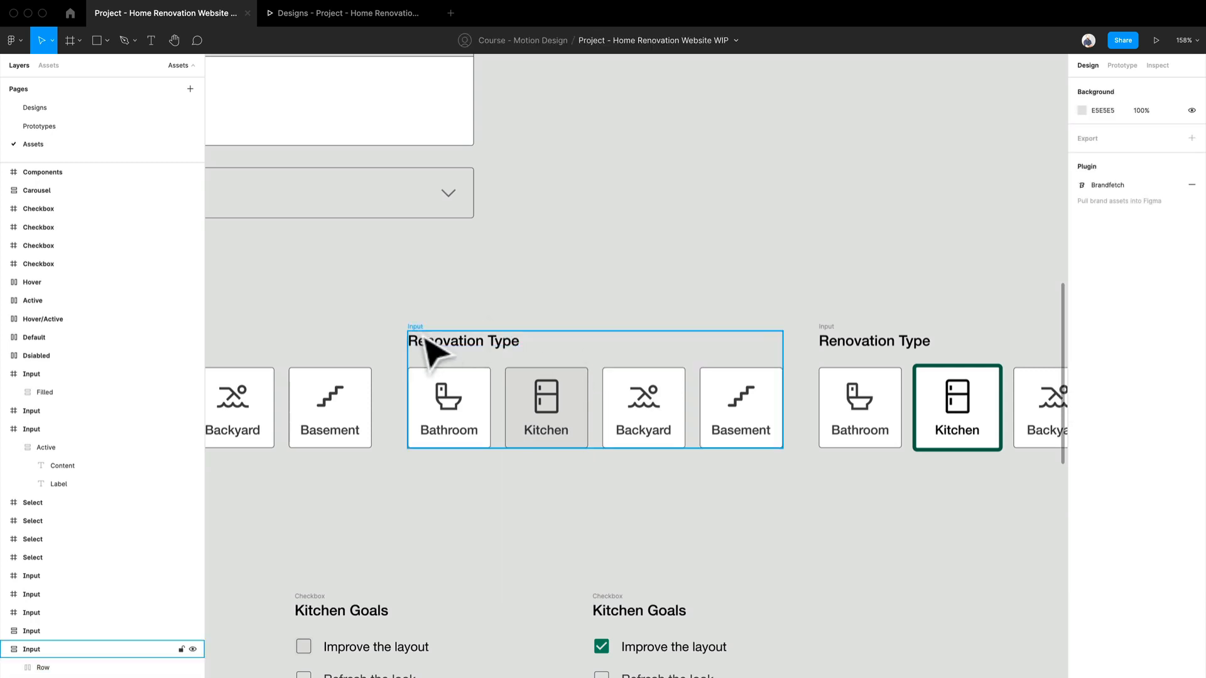
pyautogui.moveTo(705, 463); pyautogui.dragTo(476, 453)
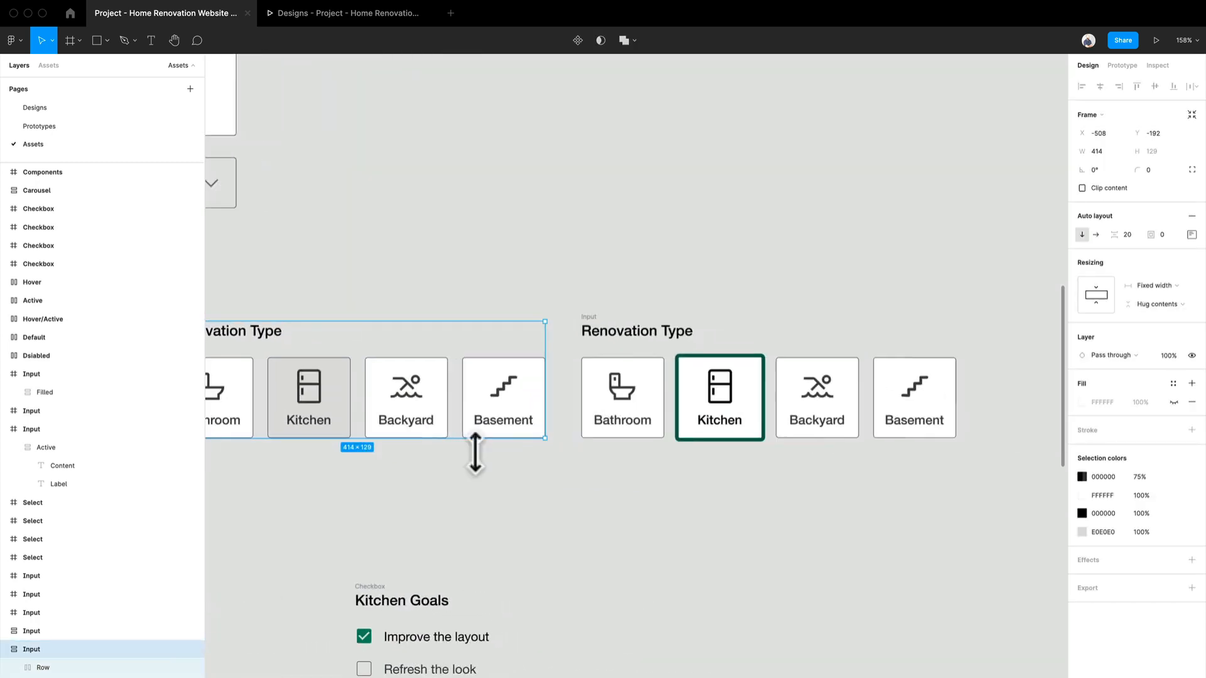
pyautogui.keyDown('shift'); pyautogui.click(608, 337); pyautogui.keyUp('shift')
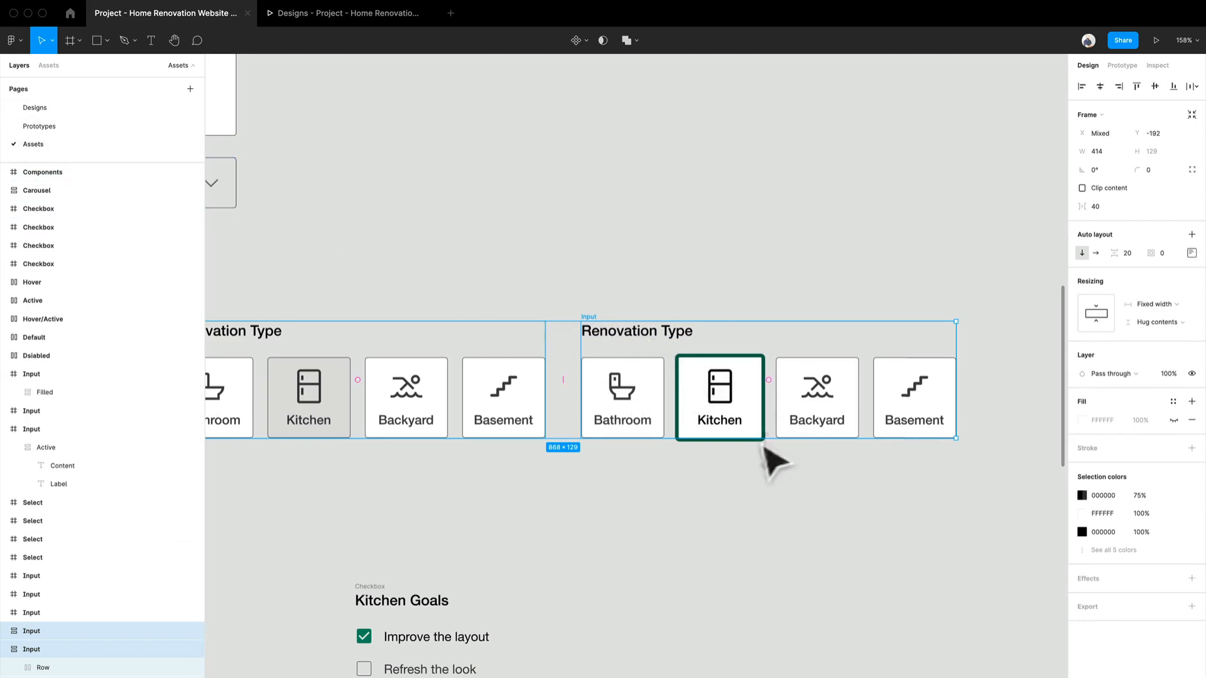
# Step: Paste the two Renovation Type inputs into the Designs page and place them on the empty canvas below the Continue button variants
pyautogui.click(75, 106)
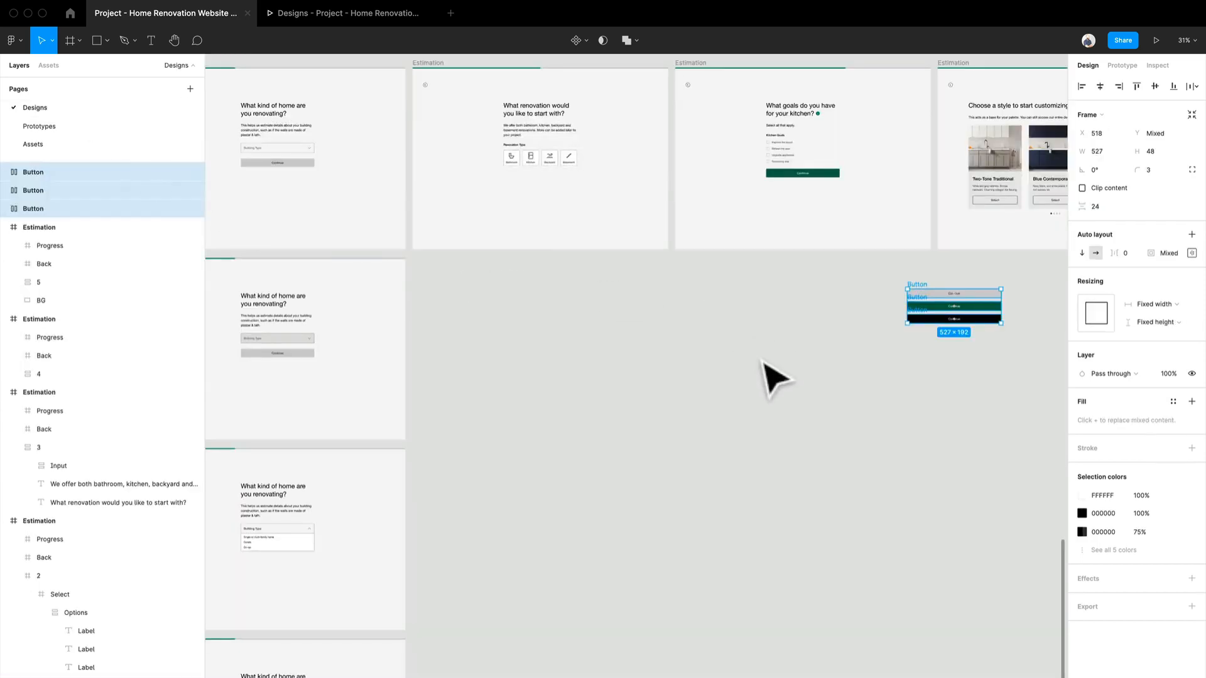
pyautogui.hotkey('ctrl', 'v')
pyautogui.moveTo(649, 404); pyautogui.dragTo(861, 410)
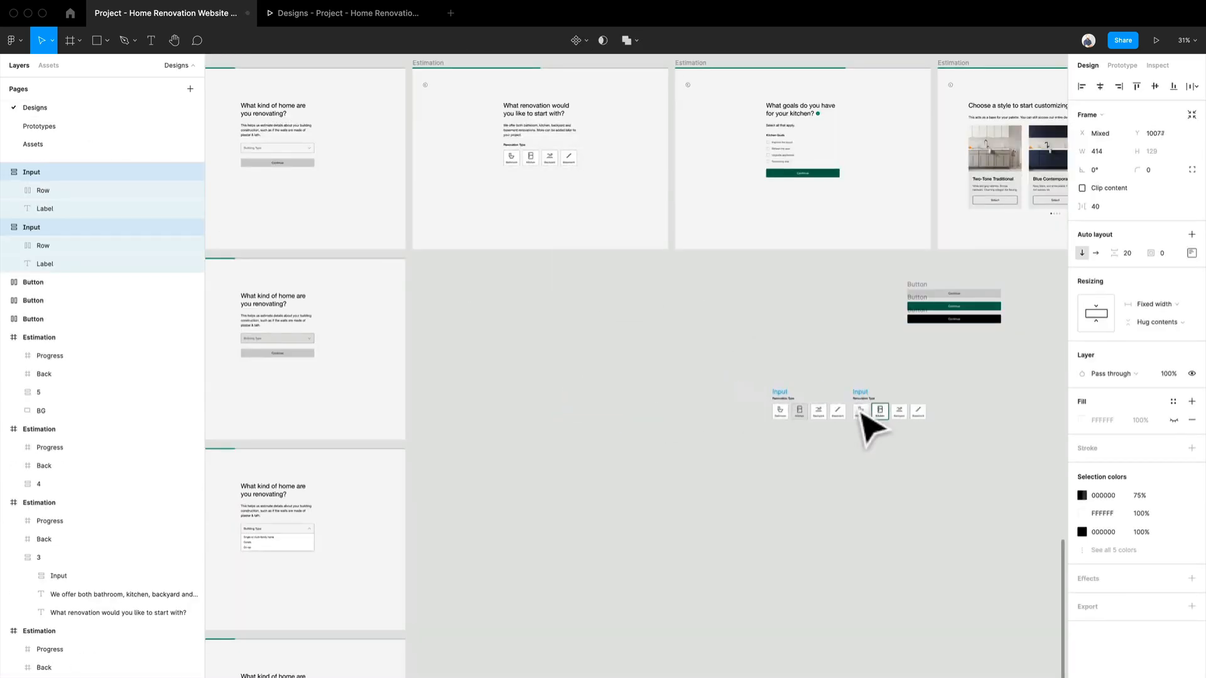
pyautogui.click(786, 334)
# Step: Duplicate the "What renovation would you like to start with?" Estimation screen directly below the original
pyautogui.scroll(5, 424, 72)
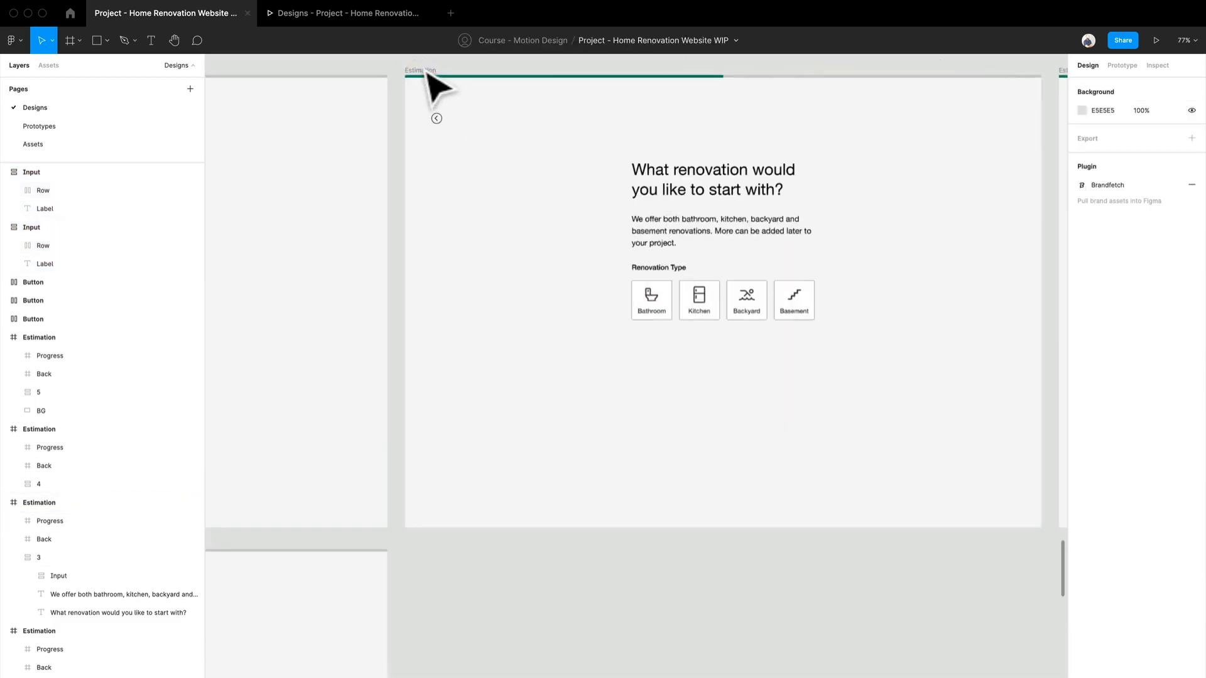
pyautogui.moveTo(611, 292); pyautogui.dragTo(528, 361)
pyautogui.click(351, 145)
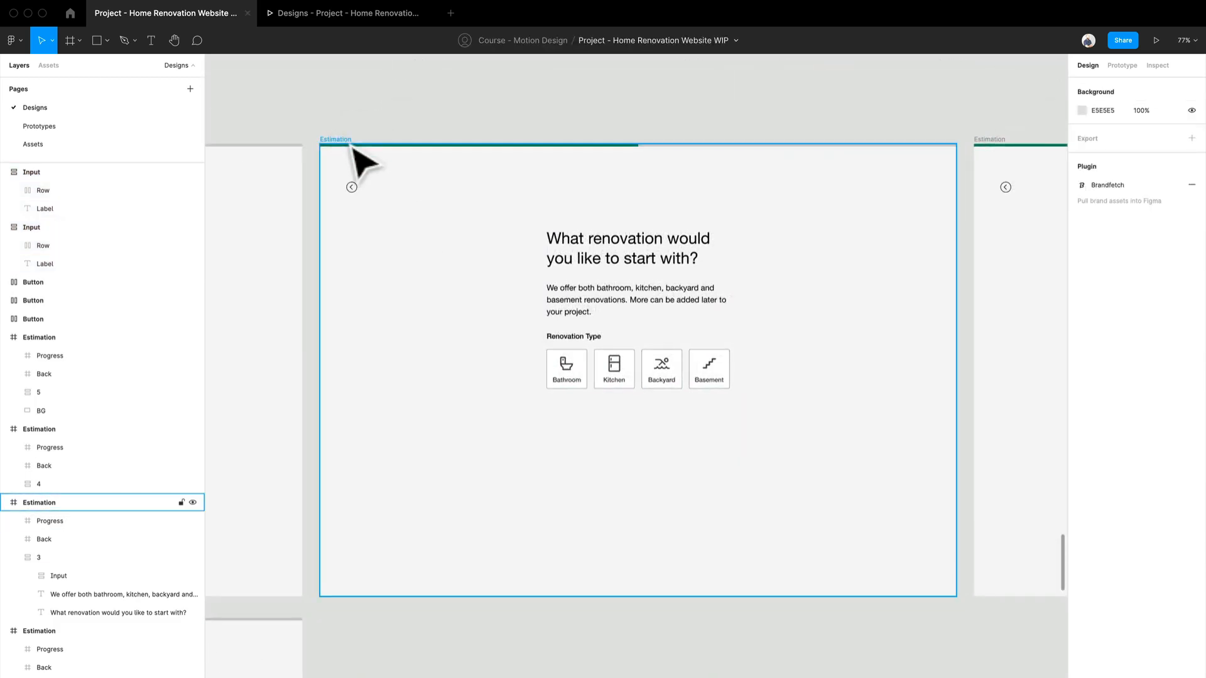
pyautogui.moveTo(353, 148)
pyautogui.mouseDown()
pyautogui.moveTo(342, 552)
pyautogui.moveTo(358, 639)
pyautogui.moveTo(449, 441)
pyautogui.mouseUp()
pyautogui.scroll(-3, 370, 591)
pyautogui.scroll(-3, 372, 587)
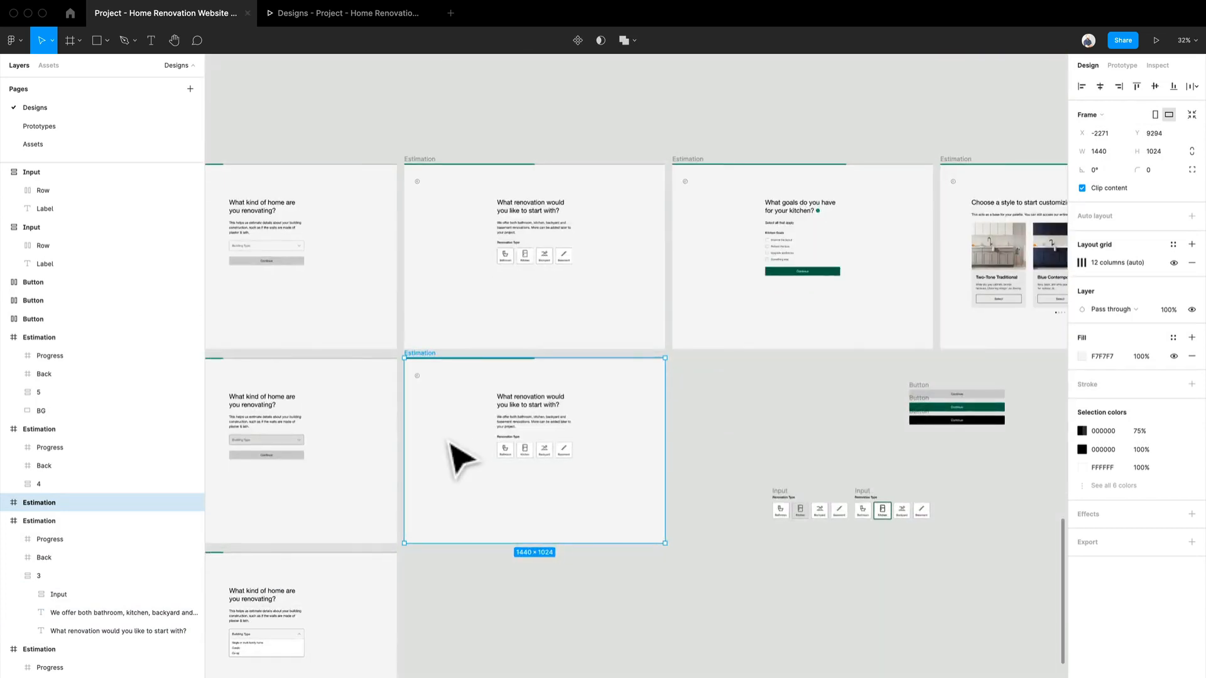
# Step: Move the two loose Renovation Type inputs up close beside the right edge of the duplicated Estimation screen
pyautogui.scroll(5, 694, 512)
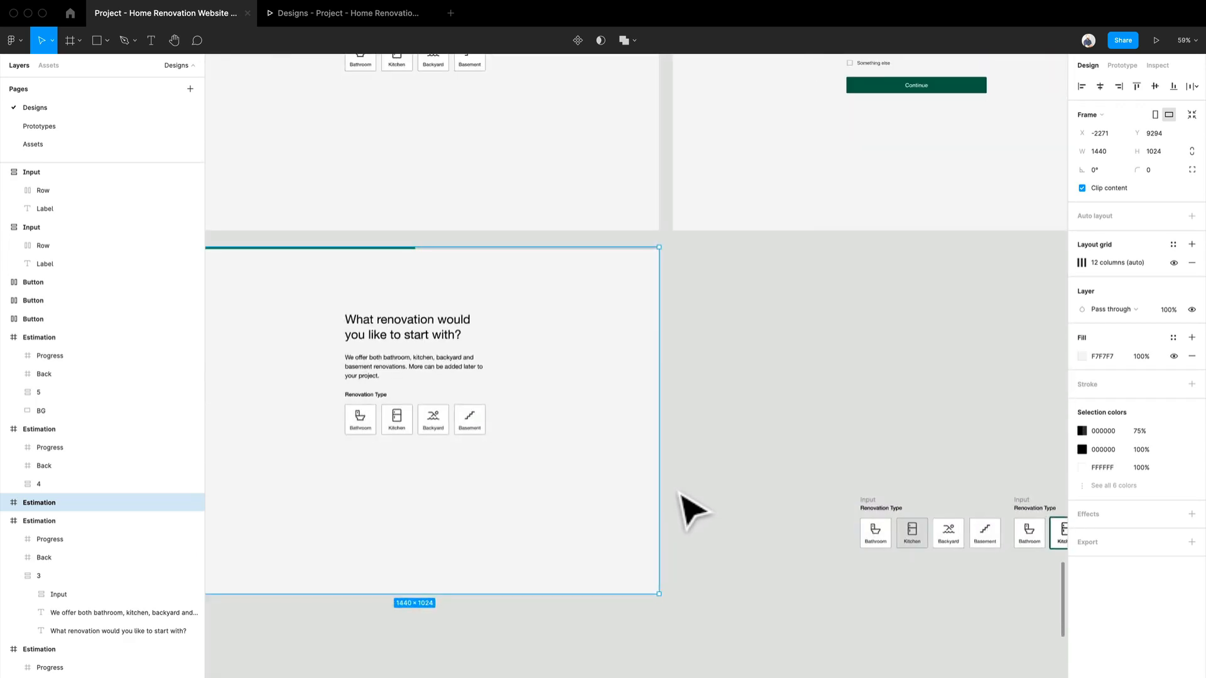
pyautogui.scroll(-2, 713, 431)
pyautogui.hscroll(5, 902, 478)
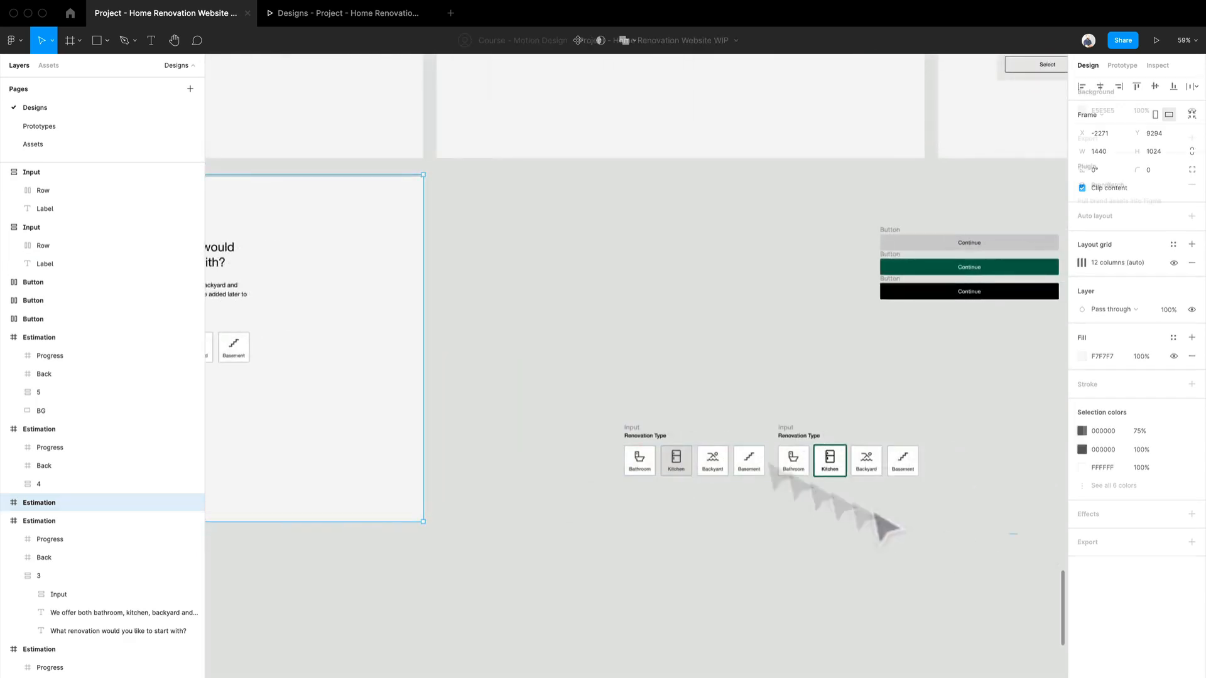
pyautogui.moveTo(1018, 540); pyautogui.dragTo(616, 384)
pyautogui.moveTo(650, 465); pyautogui.dragTo(488, 310)
pyautogui.moveTo(487, 404); pyautogui.dragTo(722, 378)
pyautogui.click(732, 393)
pyautogui.scroll(1, 377, 328)
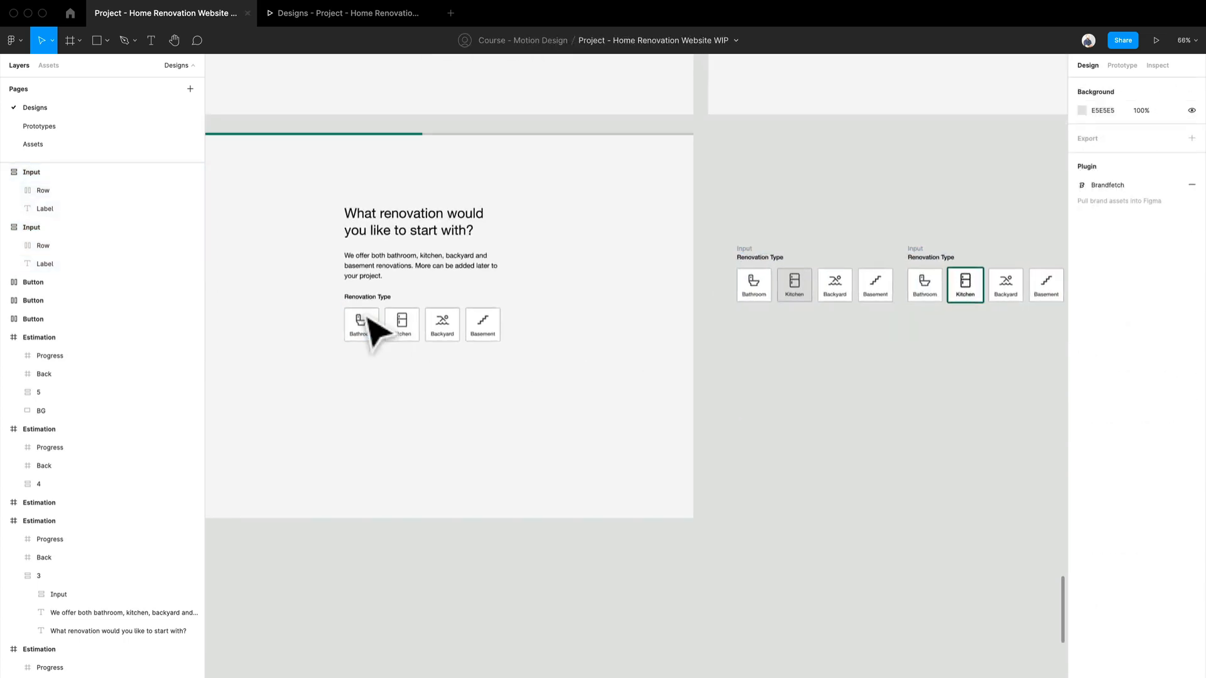
# Step: Replace the Renovation Type input on the duplicated Estimation screen with the loose input that has the grey Kitchen tile
pyautogui.scroll(5, 418, 333)
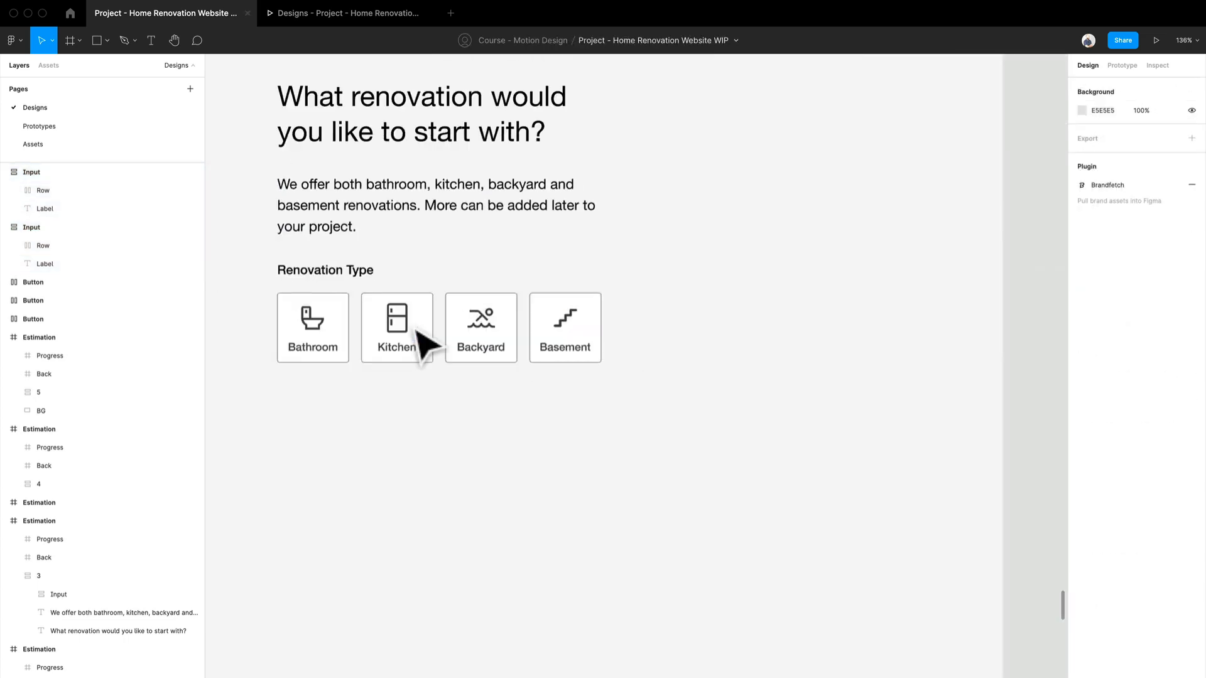
pyautogui.click(410, 305)
pyautogui.scroll(-4, 409, 305)
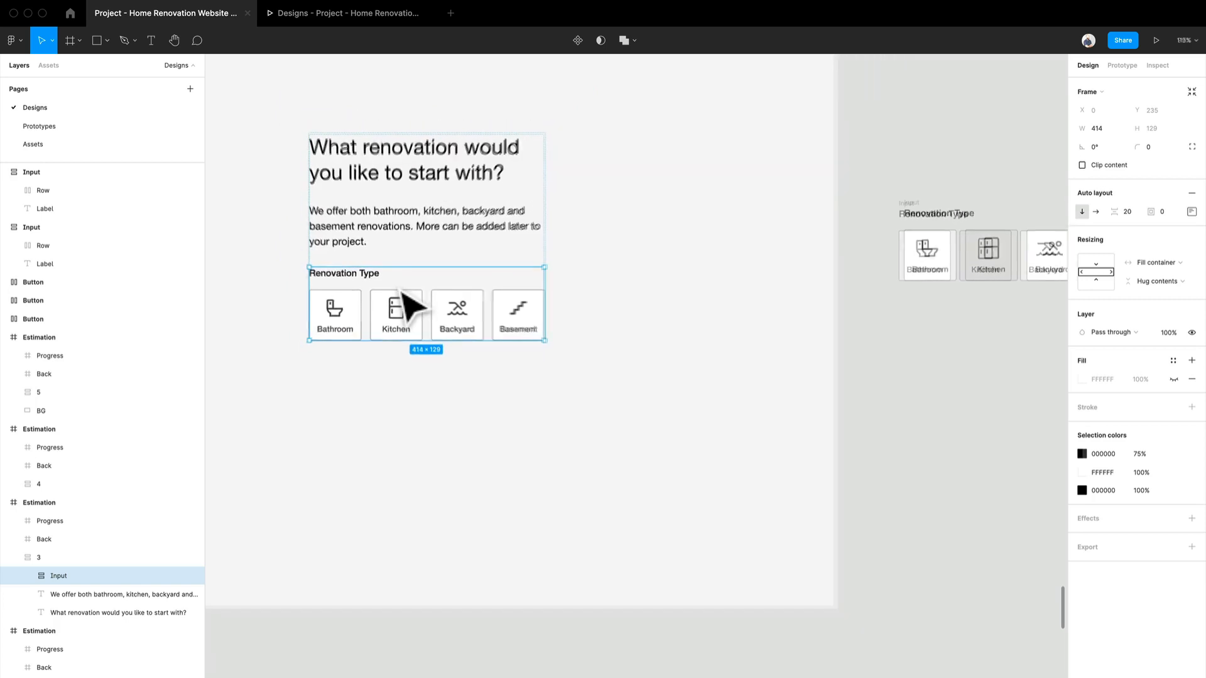
pyautogui.moveTo(879, 232); pyautogui.dragTo(396, 317)
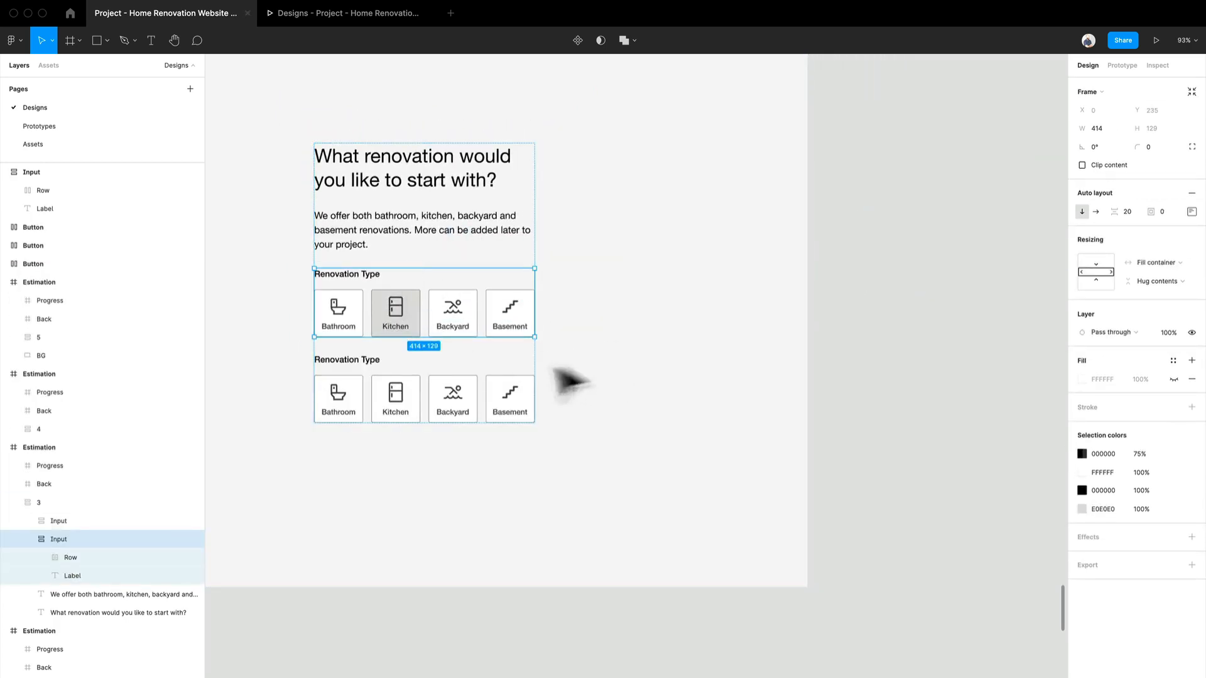
pyautogui.click(426, 391)
pyautogui.press('Delete')
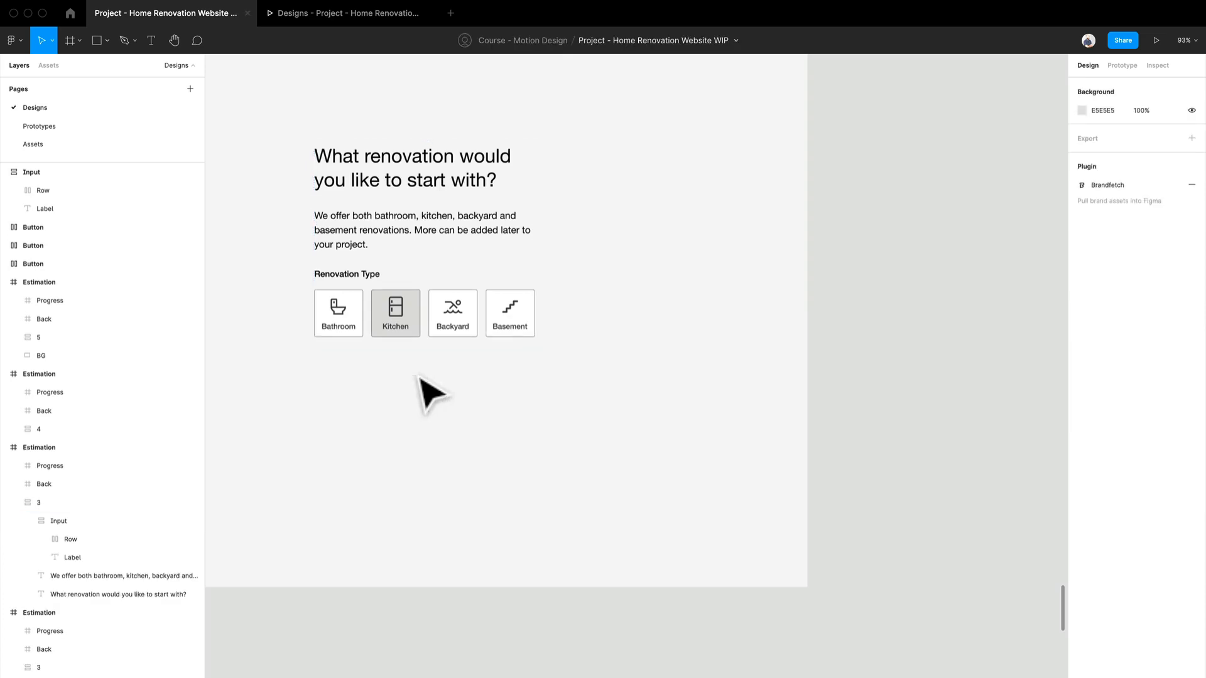
# Step: Compare the Renovation Type input on the original Estimation screen with the one on the duplicated screen below it
pyautogui.scroll(-3, 428, 392)
pyautogui.moveTo(420, 377); pyautogui.dragTo(474, 625)
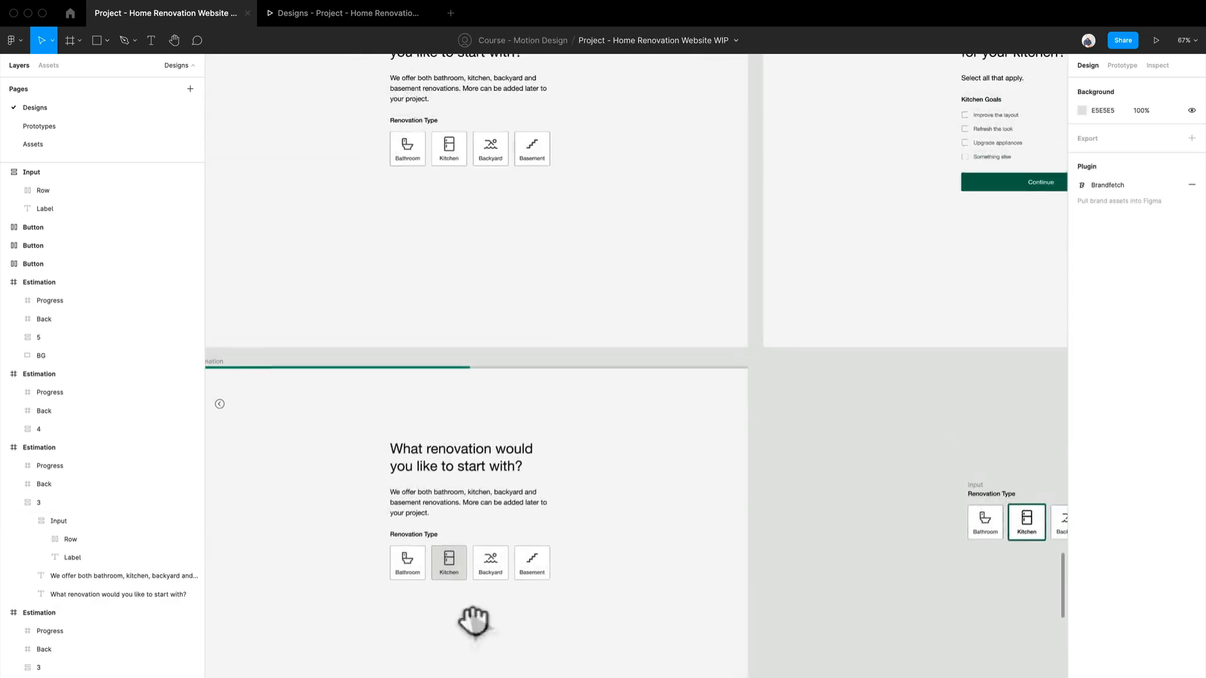
pyautogui.click(468, 555)
pyautogui.click(470, 557)
pyautogui.click(503, 150)
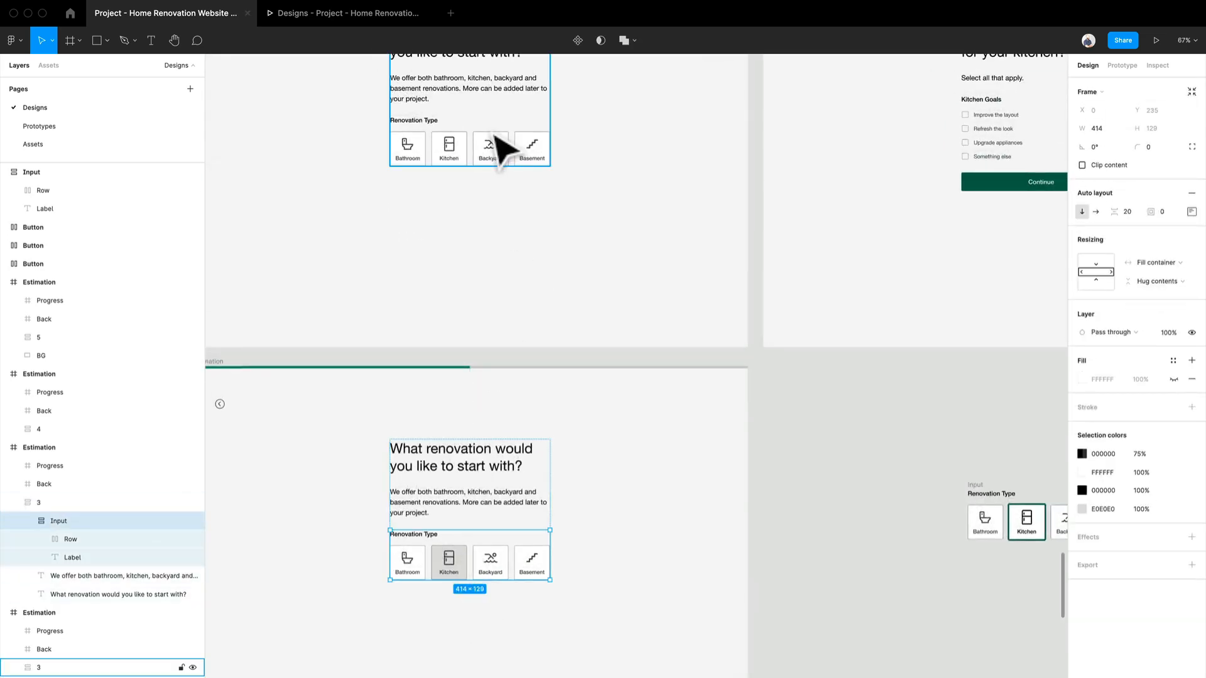
pyautogui.scroll(-2, 495, 292)
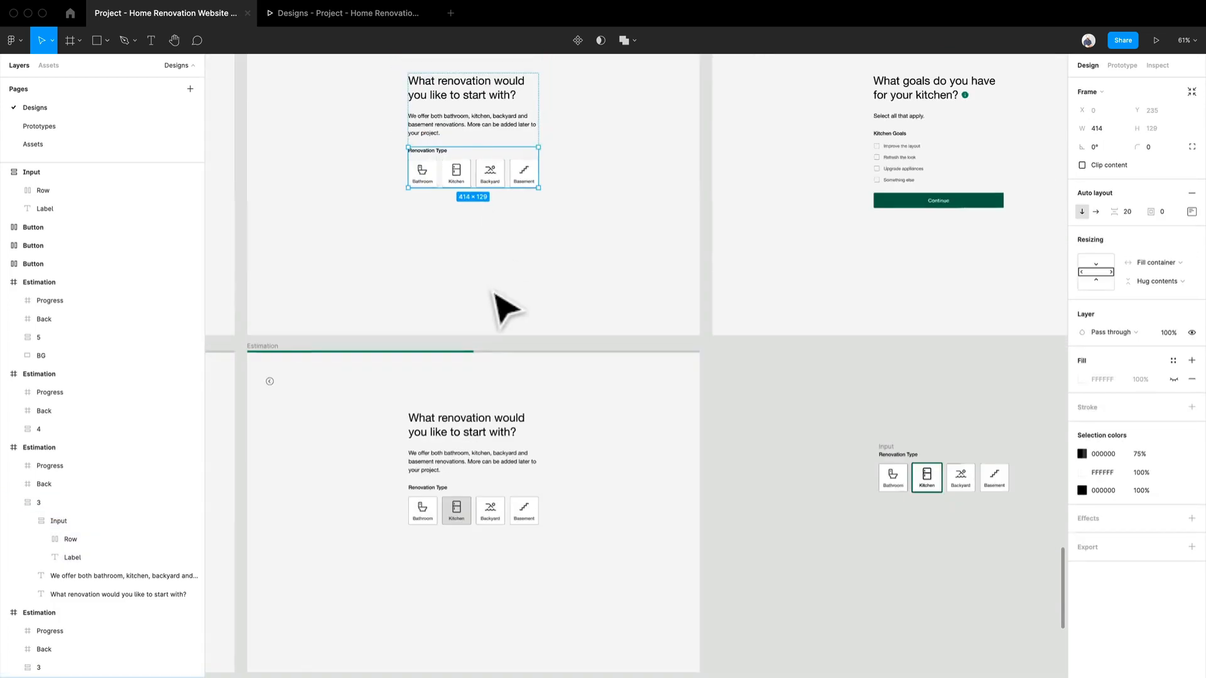
pyautogui.scroll(-2, 697, 523)
# Step: Duplicate the Estimation screen with the grey Kitchen tile directly below itself
pyautogui.click(454, 546)
pyautogui.moveTo(453, 548); pyautogui.dragTo(529, 411)
pyautogui.scroll(1, 374, 213)
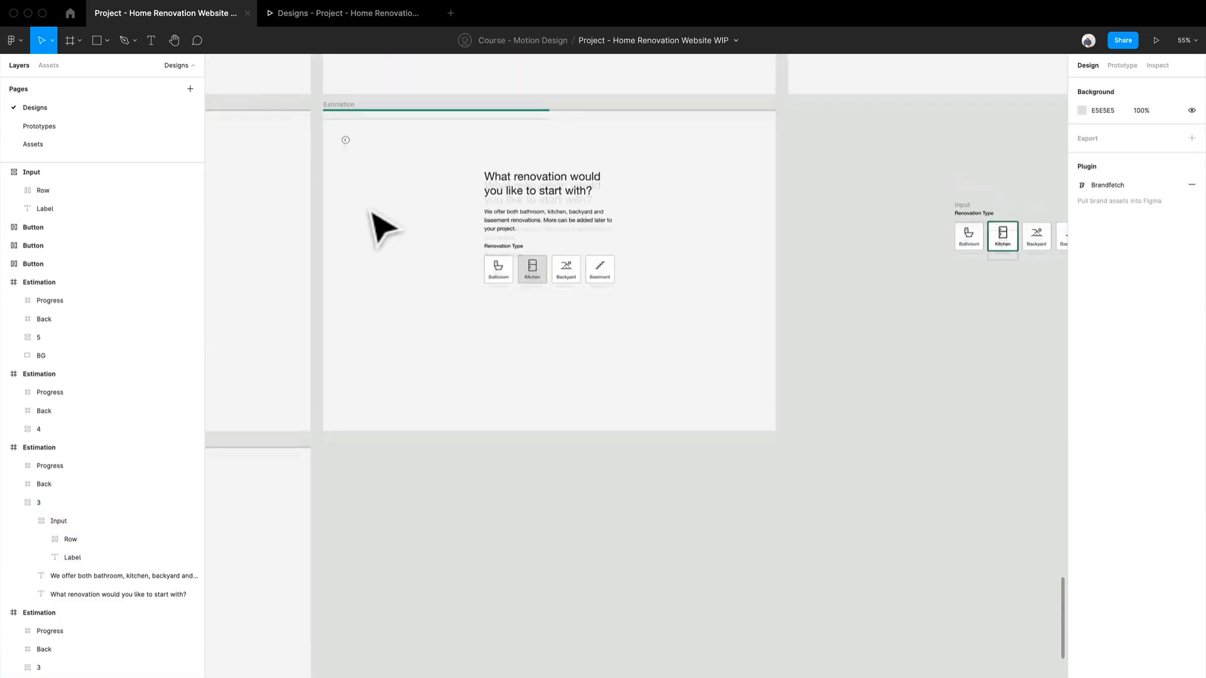
pyautogui.scroll(-1, 371, 213)
pyautogui.moveTo(353, 101); pyautogui.dragTo(358, 448)
pyautogui.hscroll(5, 484, 401)
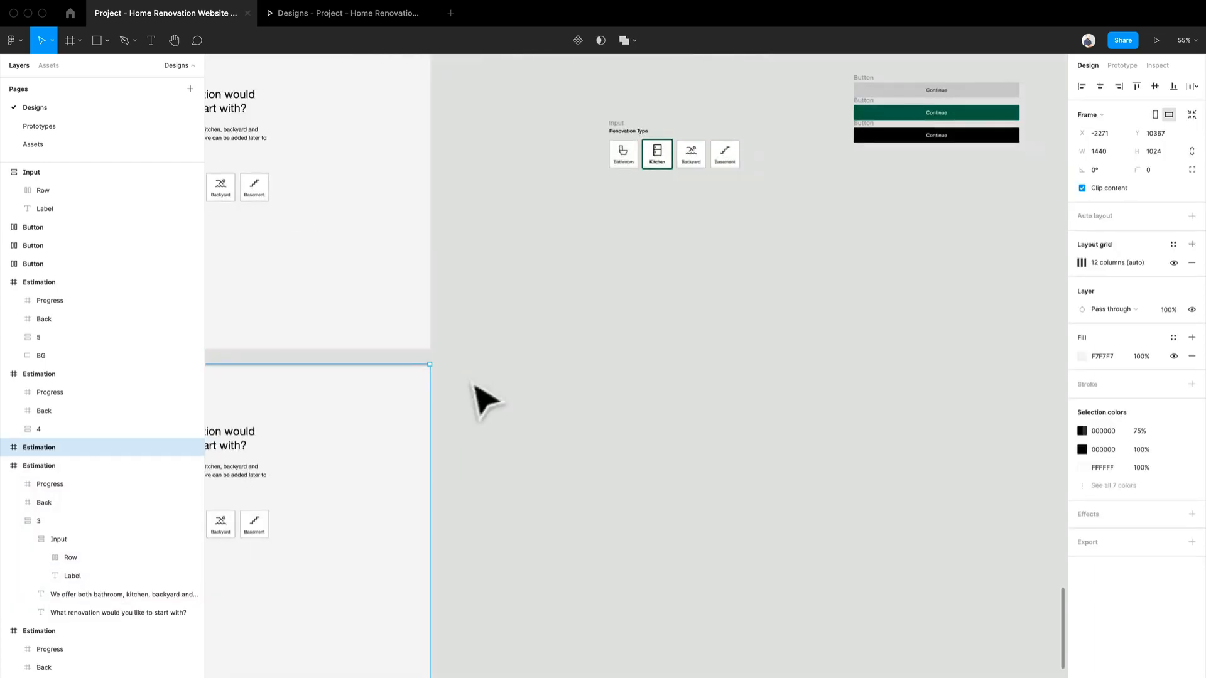
# Step: Replace the Renovation Type input on the newest Estimation copy with the loose input that has the green-outlined Kitchen tile
pyautogui.moveTo(619, 128); pyautogui.dragTo(613, 370)
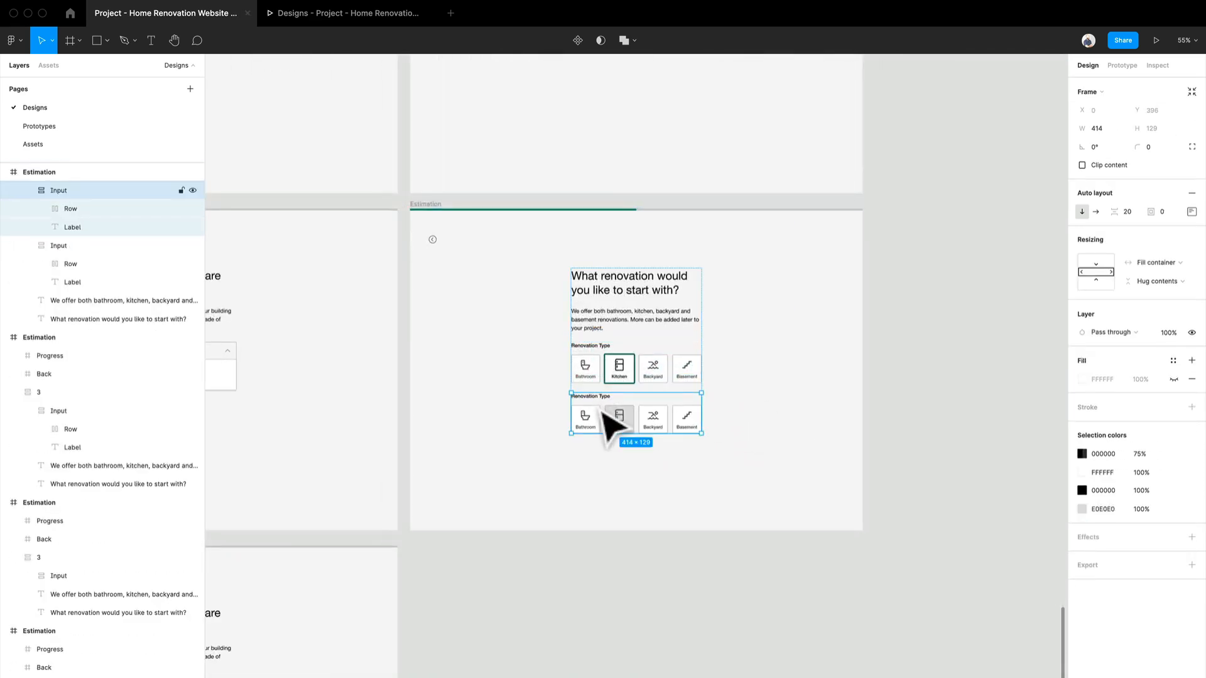
pyautogui.hotkey('ctrl', 'z')
pyautogui.scroll(5, 619, 402)
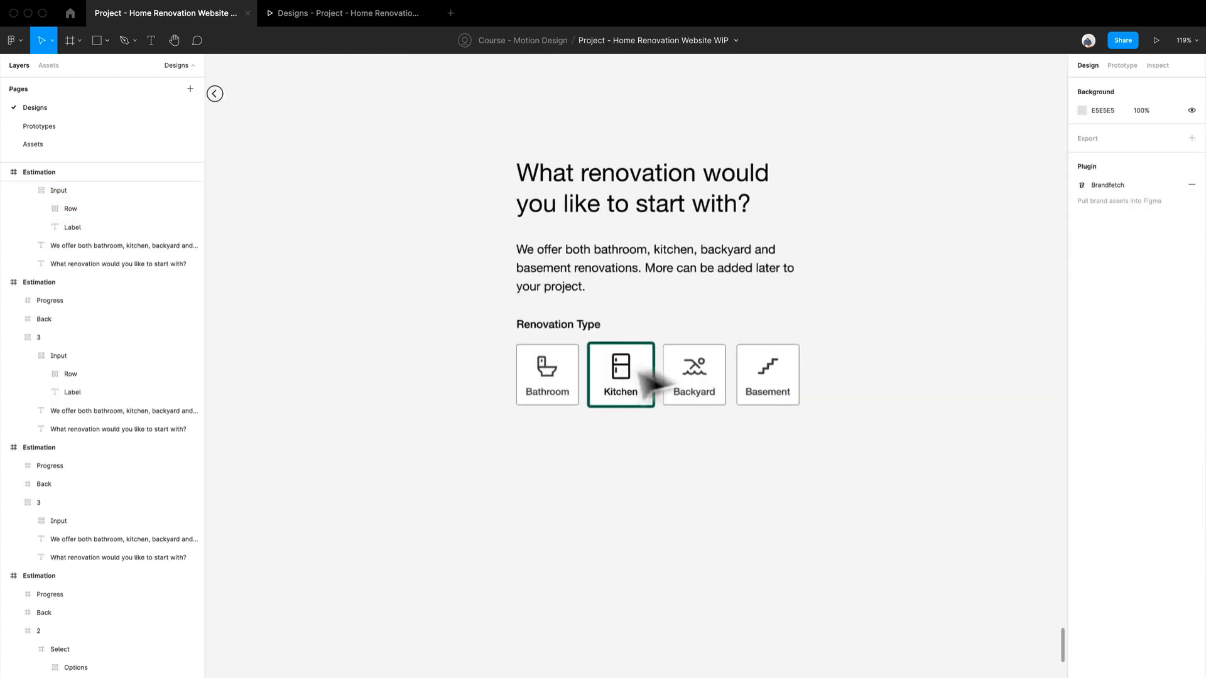
# Step: Examine the fill of the grey Kitchen tile and the stroke settings of the green-outlined Kitchen tile on the duplicated Estimation screens
pyautogui.scroll(10, 539, 420)
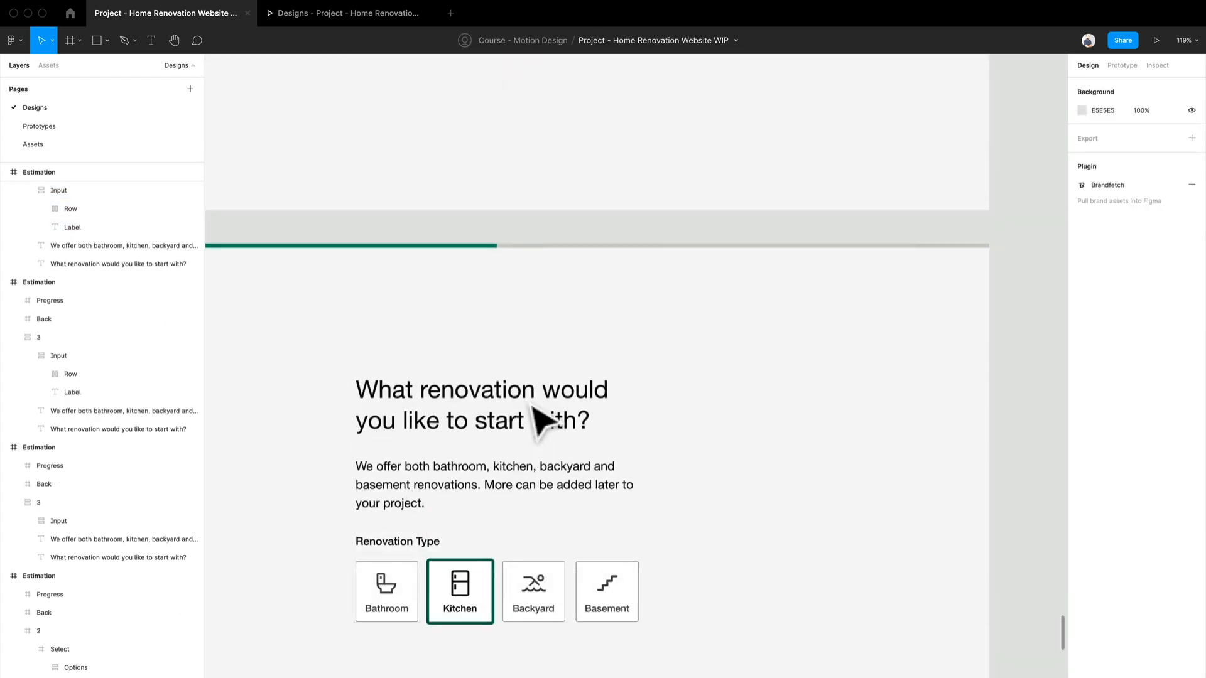
pyautogui.scroll(-5, 540, 419)
pyautogui.click(493, 339)
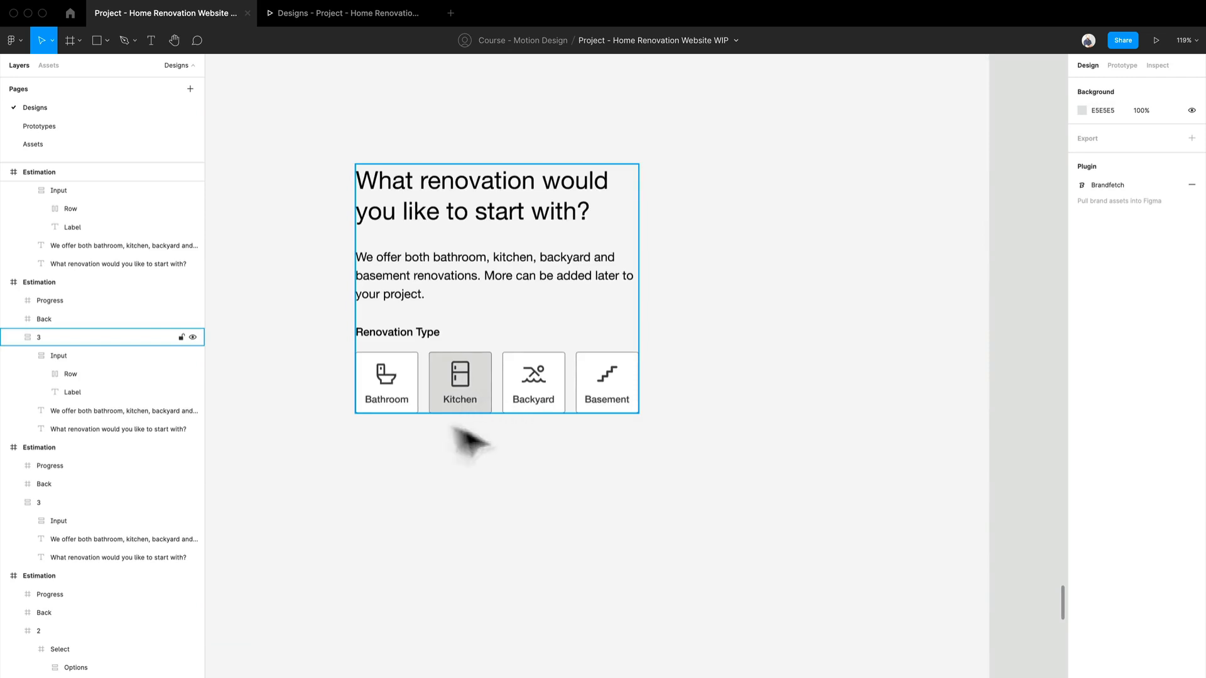
pyautogui.doubleClick(486, 393)
pyautogui.doubleClick(488, 388)
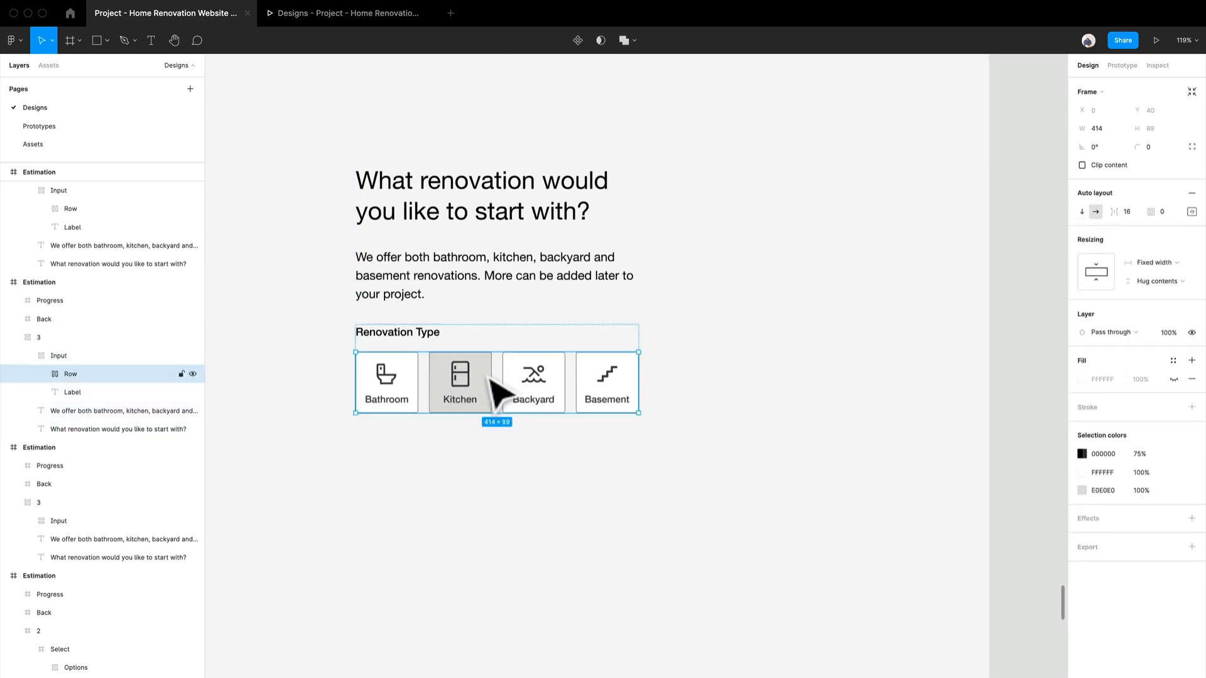
pyautogui.doubleClick(490, 380)
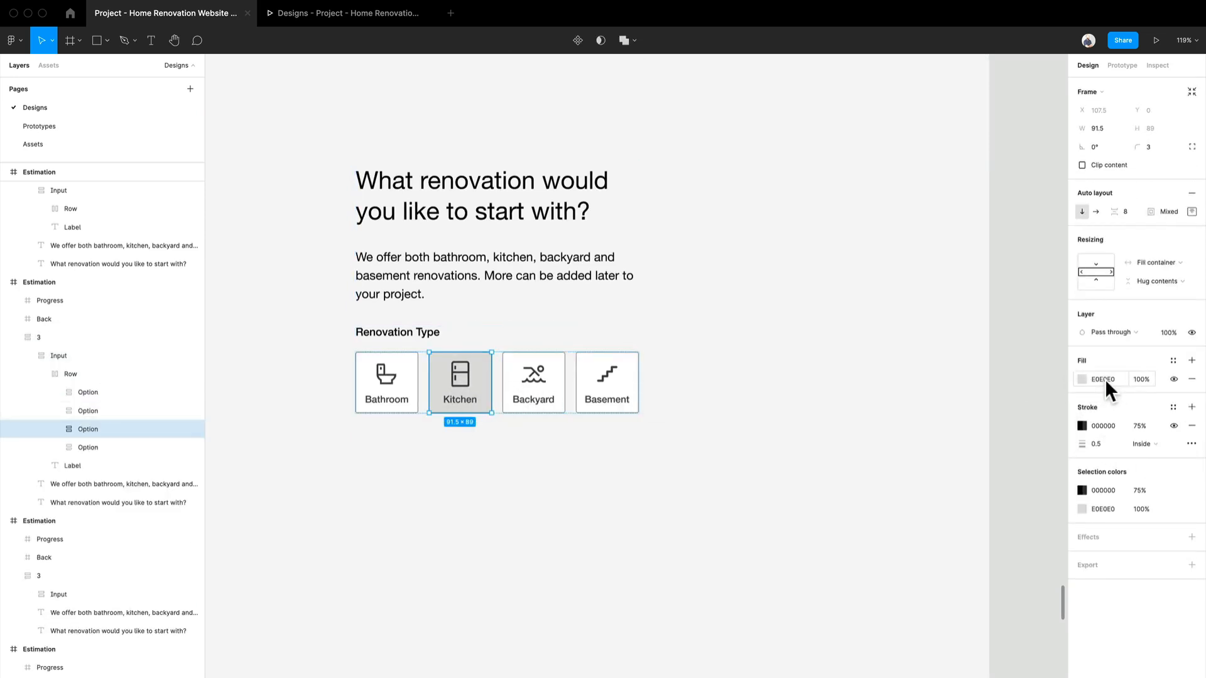
pyautogui.scroll(-12, 525, 422)
pyautogui.scroll(5, 494, 446)
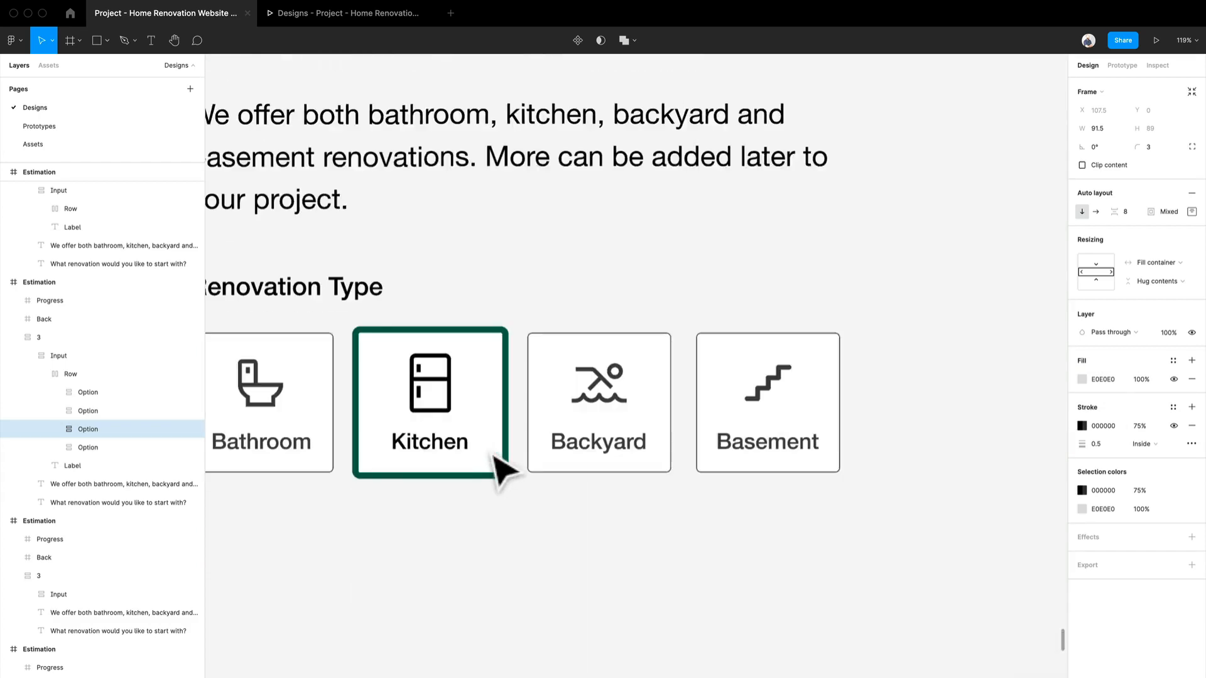
pyautogui.click(470, 402)
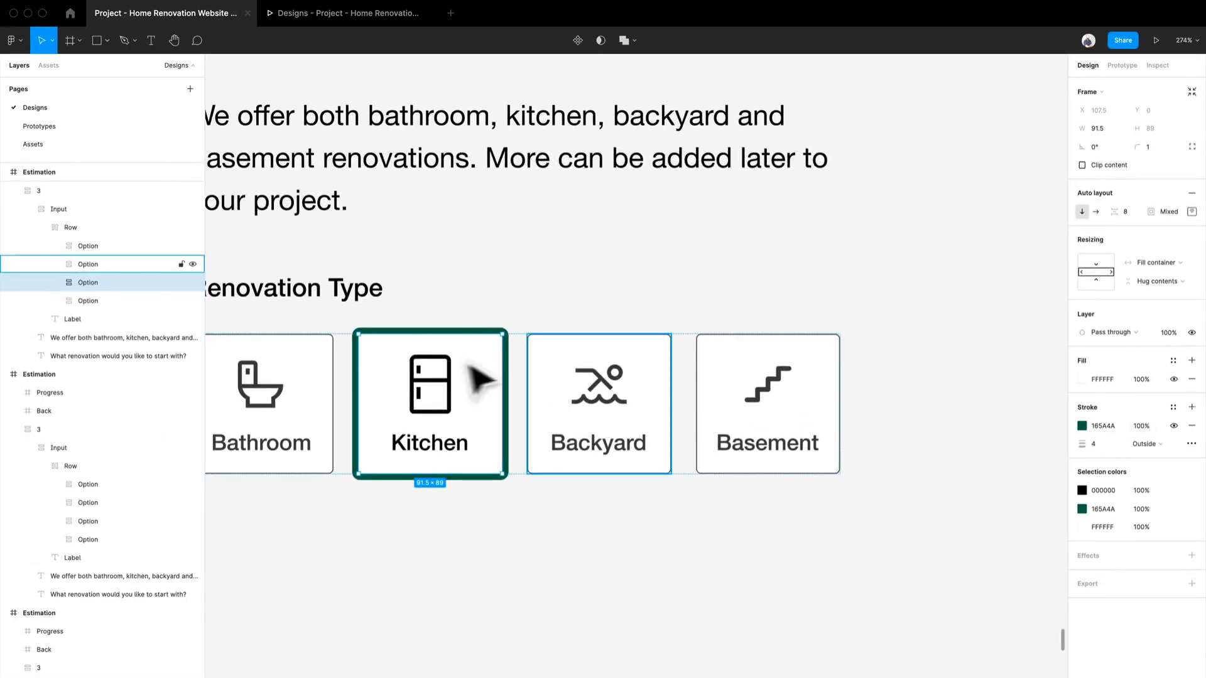
# Step: Switch to prototyping and connect the Kitchen tile on the original Estimation screen to the screen with the grey Kitchen tile
pyautogui.scroll(-10, 481, 379)
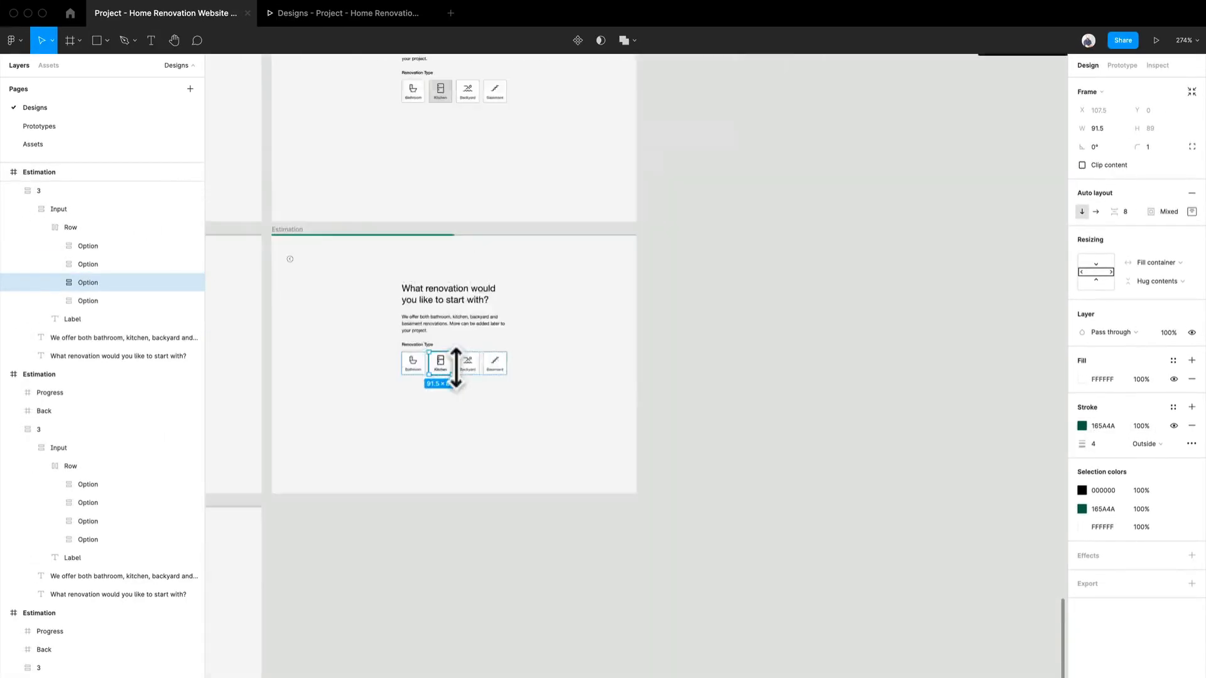
pyautogui.scroll(5, 458, 484)
pyautogui.moveTo(690, 418); pyautogui.dragTo(670, 552)
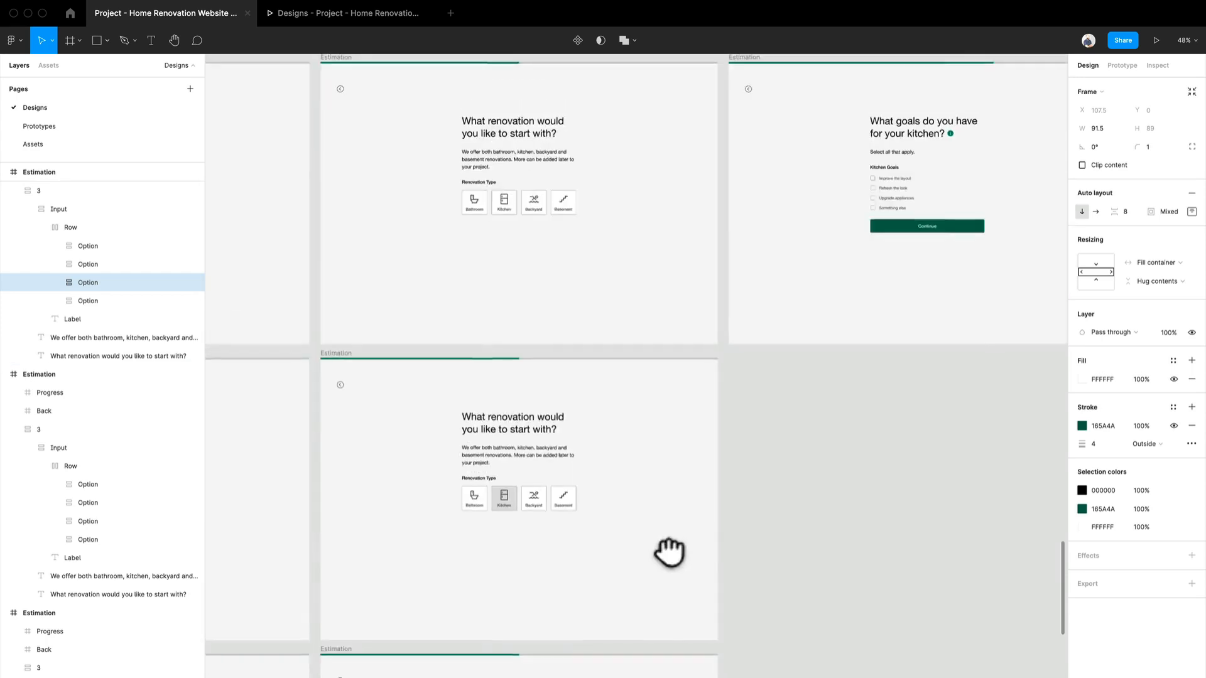
pyautogui.click(870, 445)
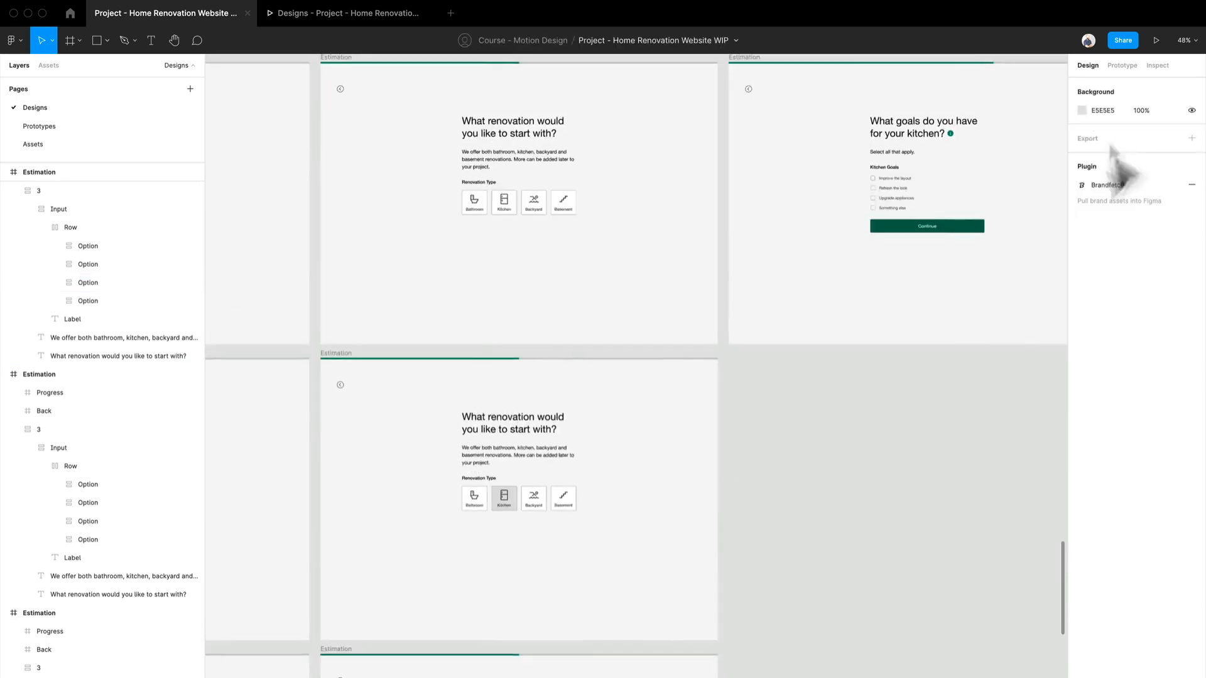
pyautogui.click(1124, 65)
pyautogui.scroll(8, 587, 190)
pyautogui.scroll(-5, 589, 191)
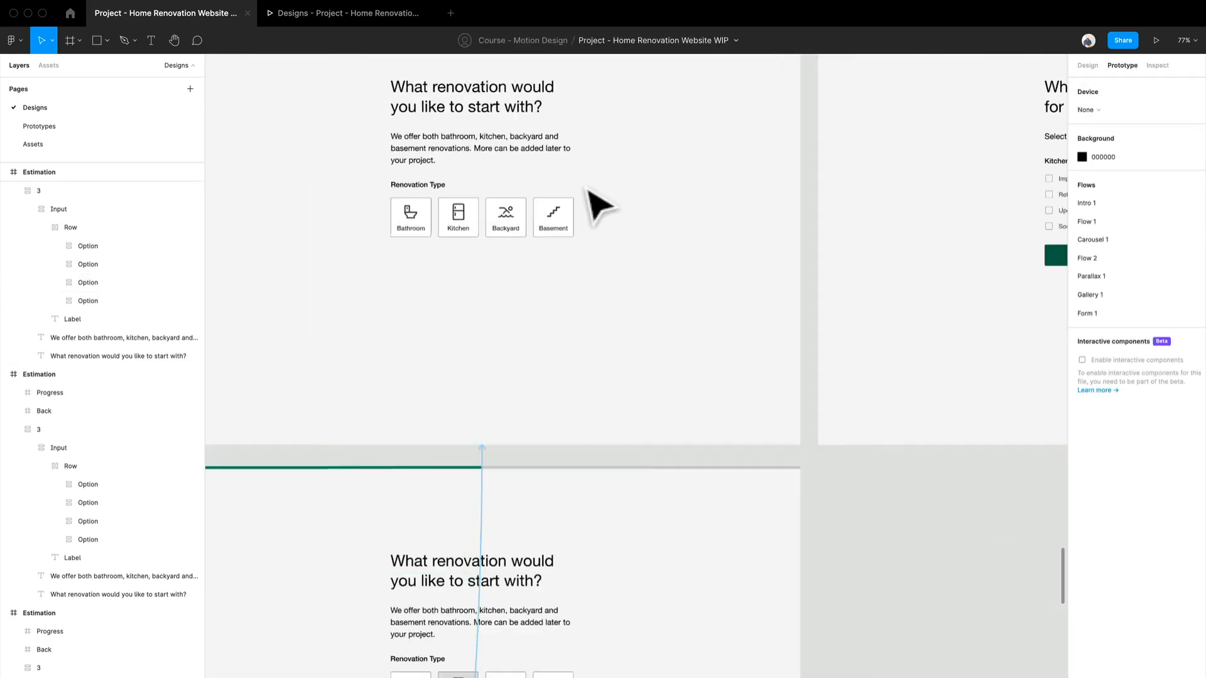
pyautogui.moveTo(598, 277); pyautogui.dragTo(686, 342)
pyautogui.doubleClick(568, 277)
pyautogui.doubleClick(570, 277)
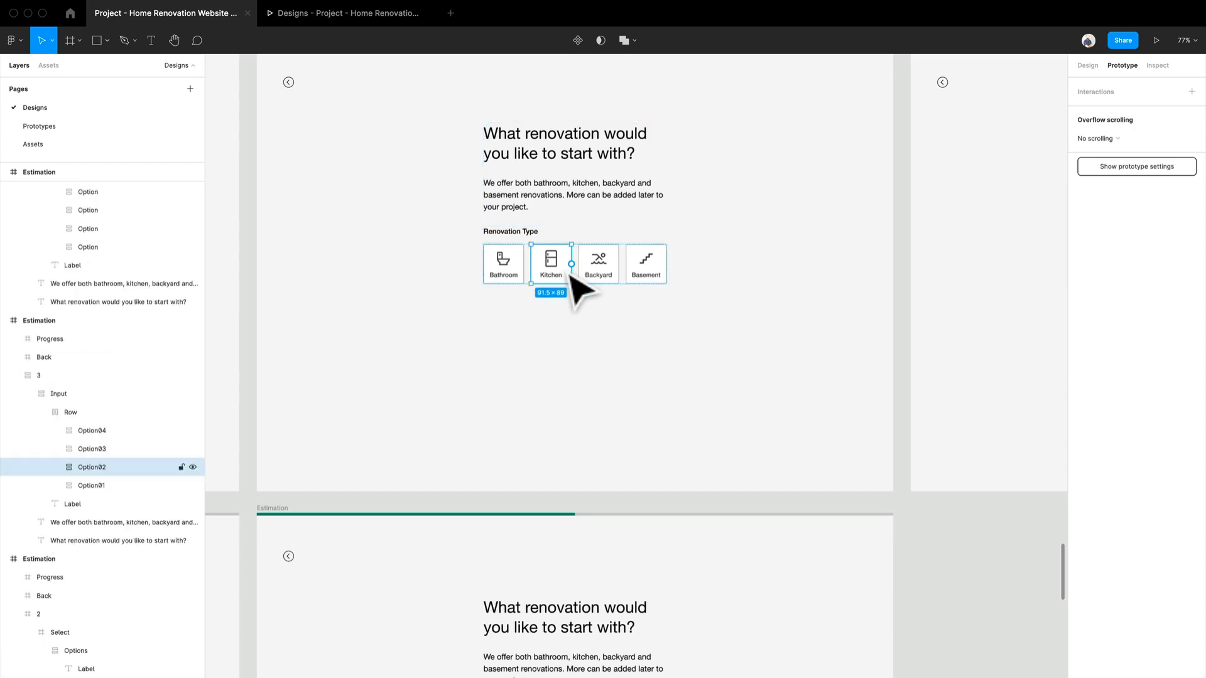
pyautogui.moveTo(571, 263); pyautogui.dragTo(586, 613)
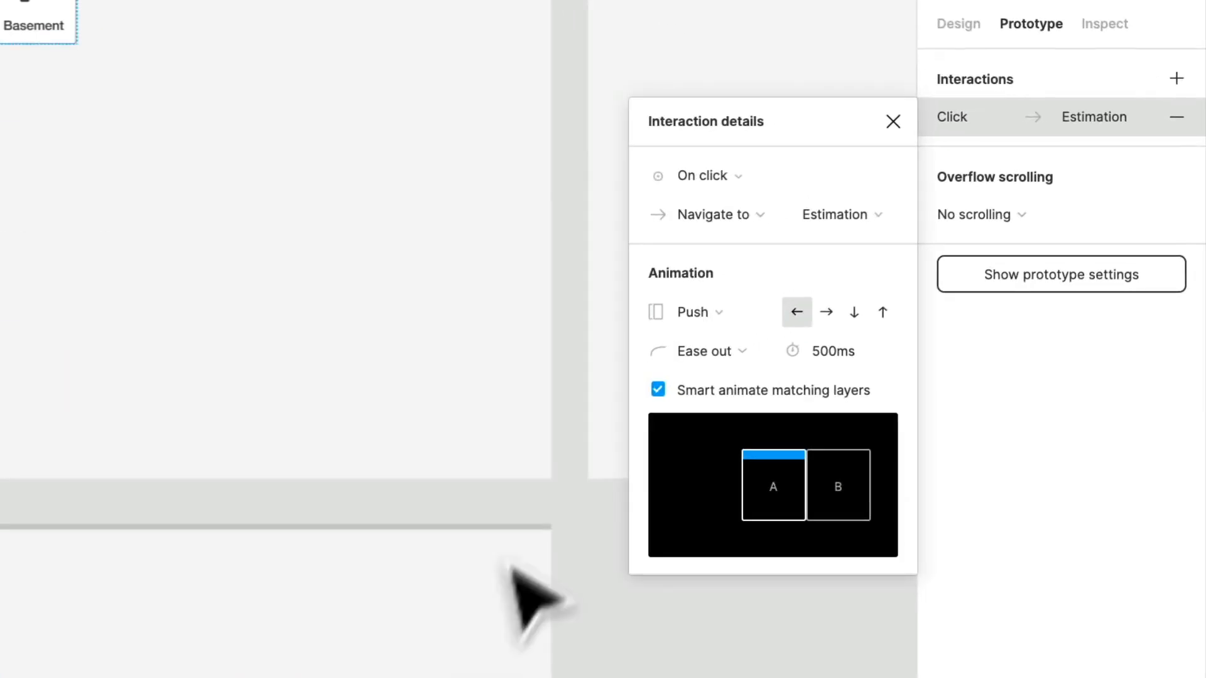
# Step: Set the Kitchen tile's interaction to trigger while hovering, with a Smart animate transition lasting 300 ms
pyautogui.click(756, 179)
pyautogui.click(751, 234)
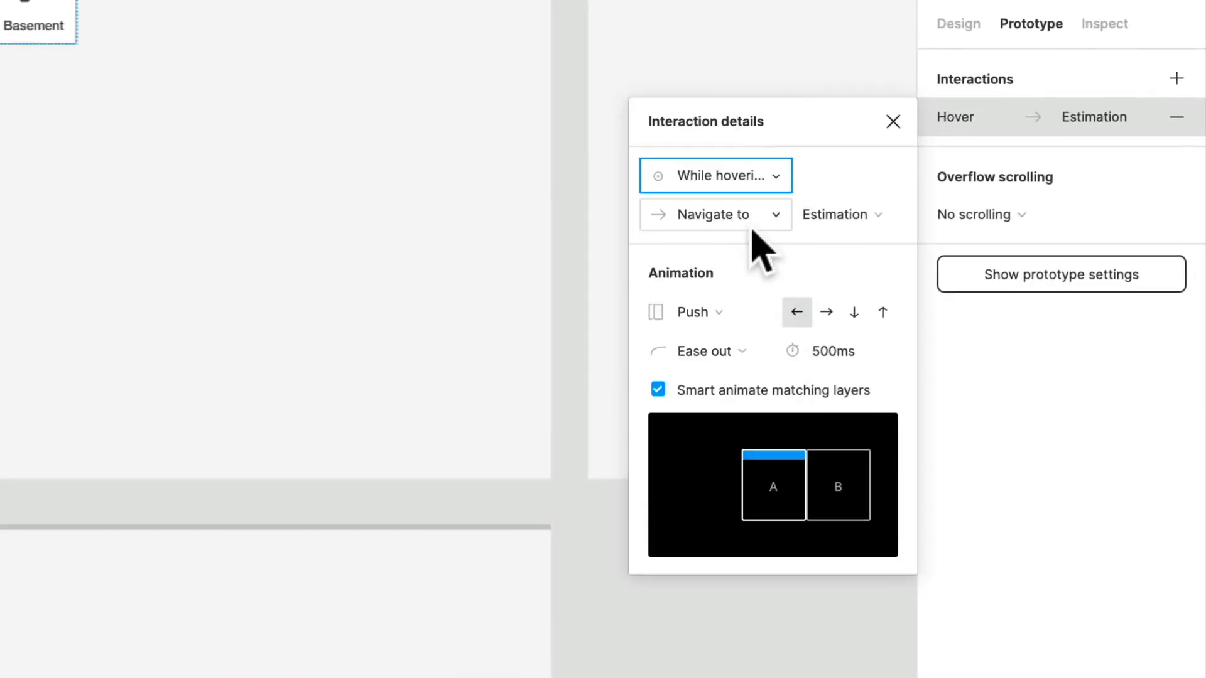
pyautogui.click(750, 314)
pyautogui.click(750, 205)
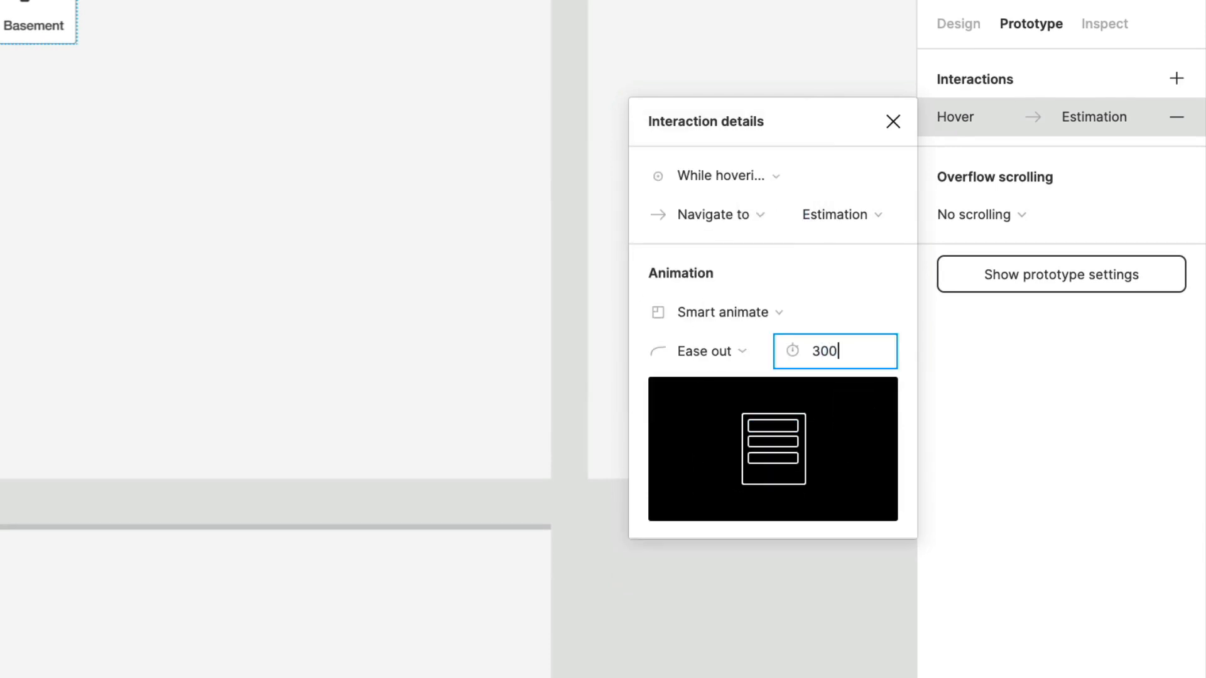
pyautogui.press('Return')
pyautogui.click(910, 459)
# Step: Connect the grey Kitchen tile to the Estimation screen with the green-outlined tile, using On click and Smart animate with Ease out at 300 ms
pyautogui.scroll(3, 902, 455)
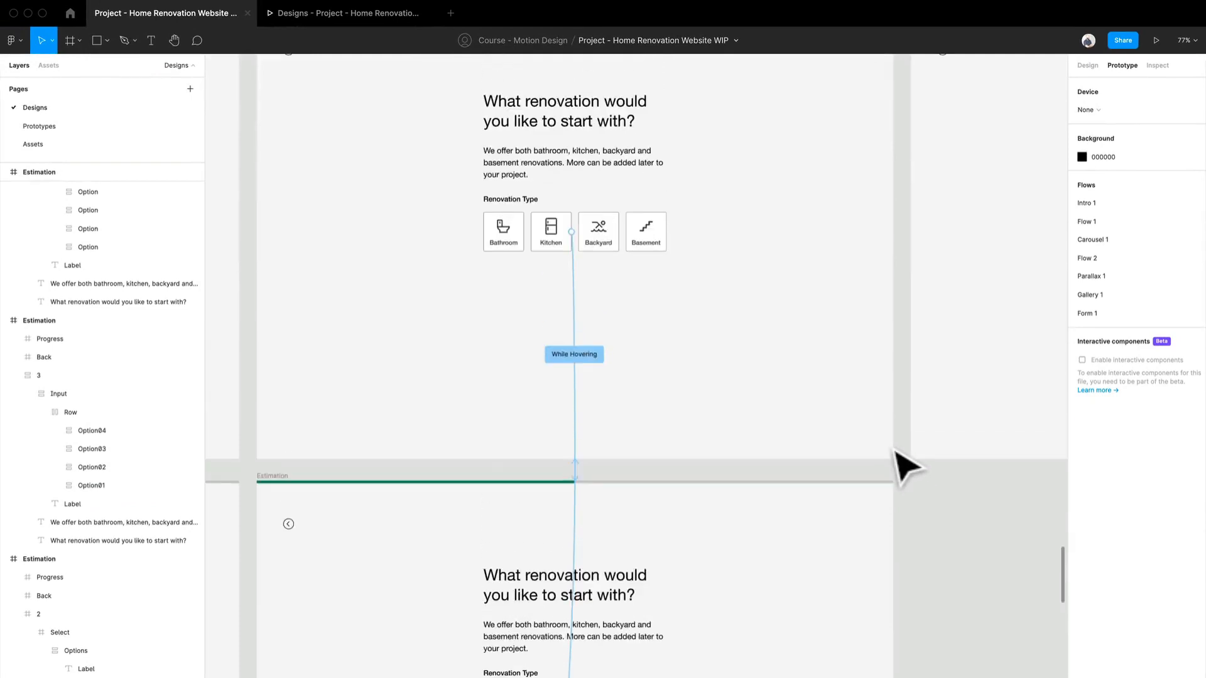
pyautogui.scroll(-6, 904, 466)
pyautogui.scroll(3, 515, 327)
pyautogui.click(506, 314)
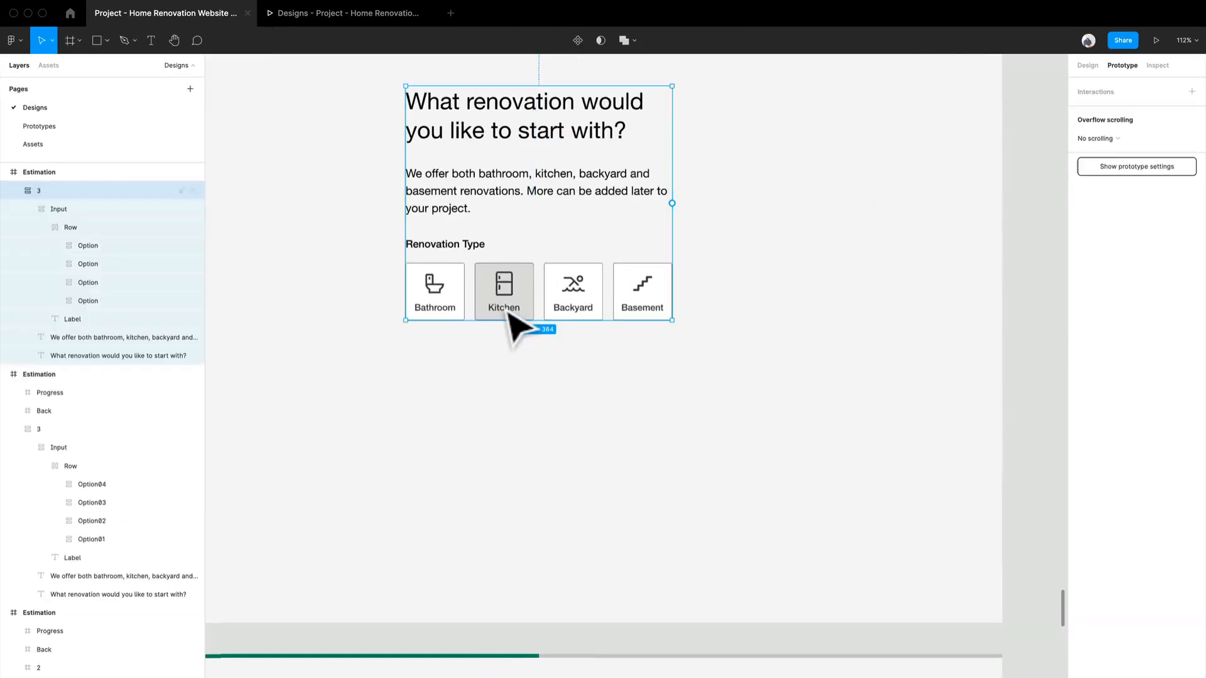
pyautogui.click(507, 314)
pyautogui.click(507, 314)
pyautogui.click(507, 314)
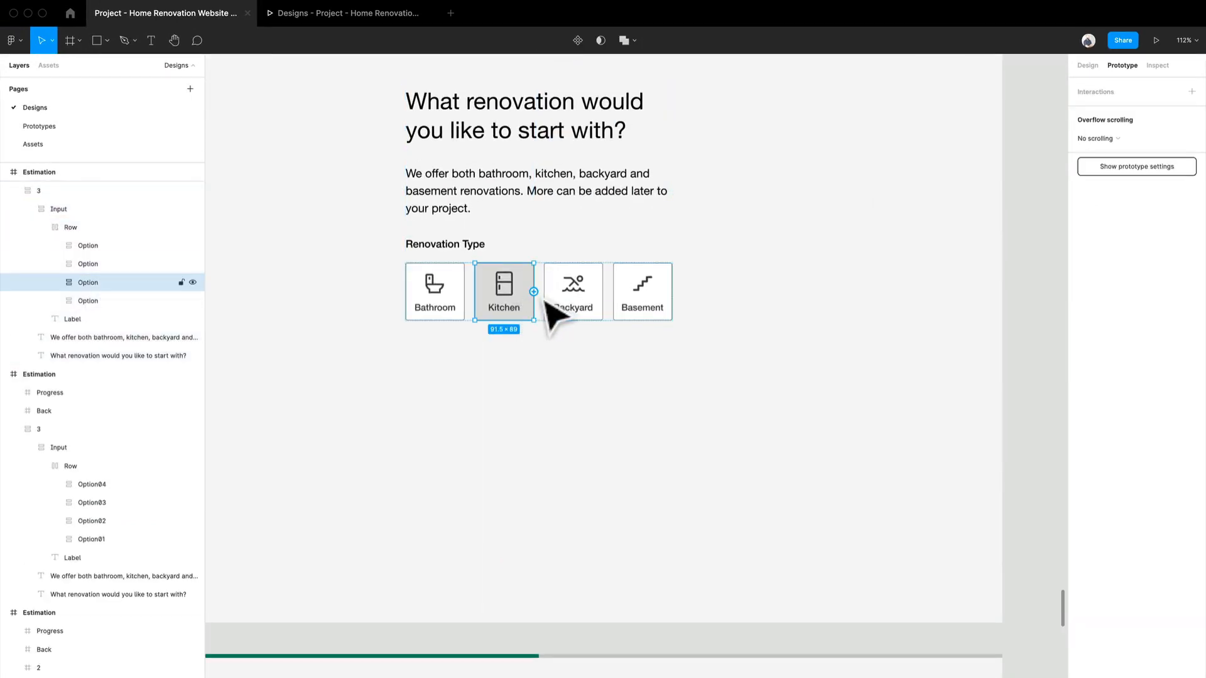
pyautogui.moveTo(534, 292); pyautogui.dragTo(568, 666)
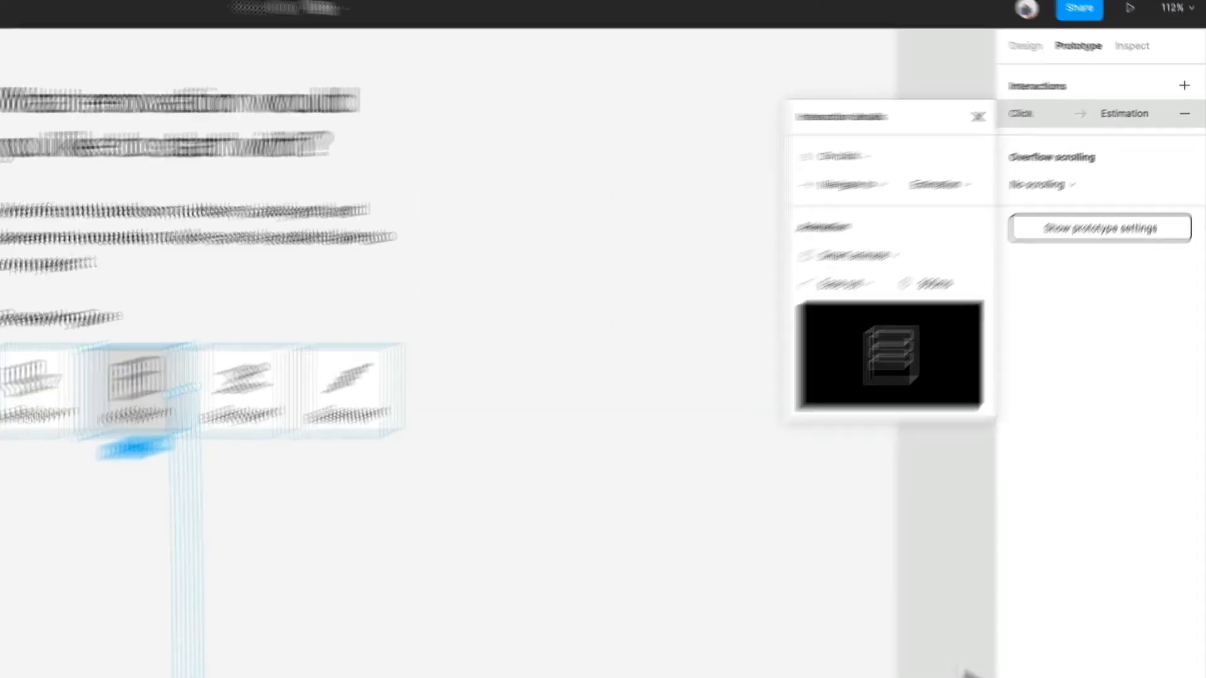
pyautogui.click(1042, 484)
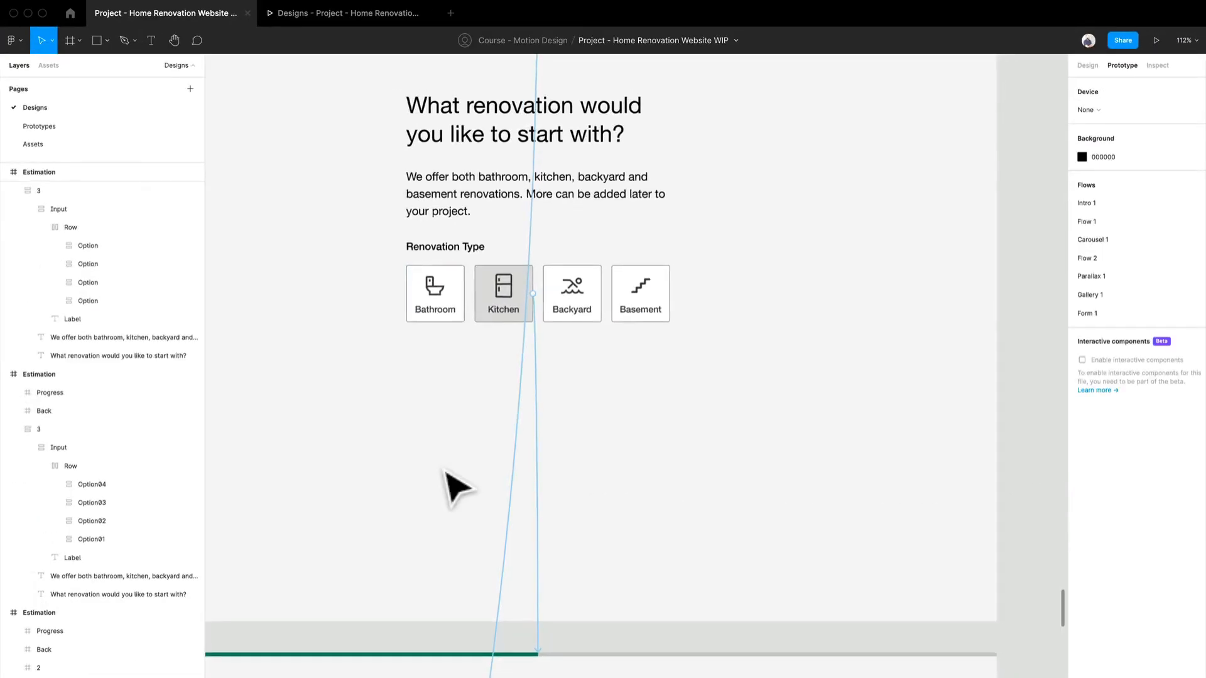
# Step: Connect the green-outlined Kitchen tile to the "What goals do you have for your kitchen?" Estimation screen
pyautogui.scroll(-5, 447, 479)
pyautogui.scroll(-6, 469, 500)
pyautogui.scroll(5, 530, 307)
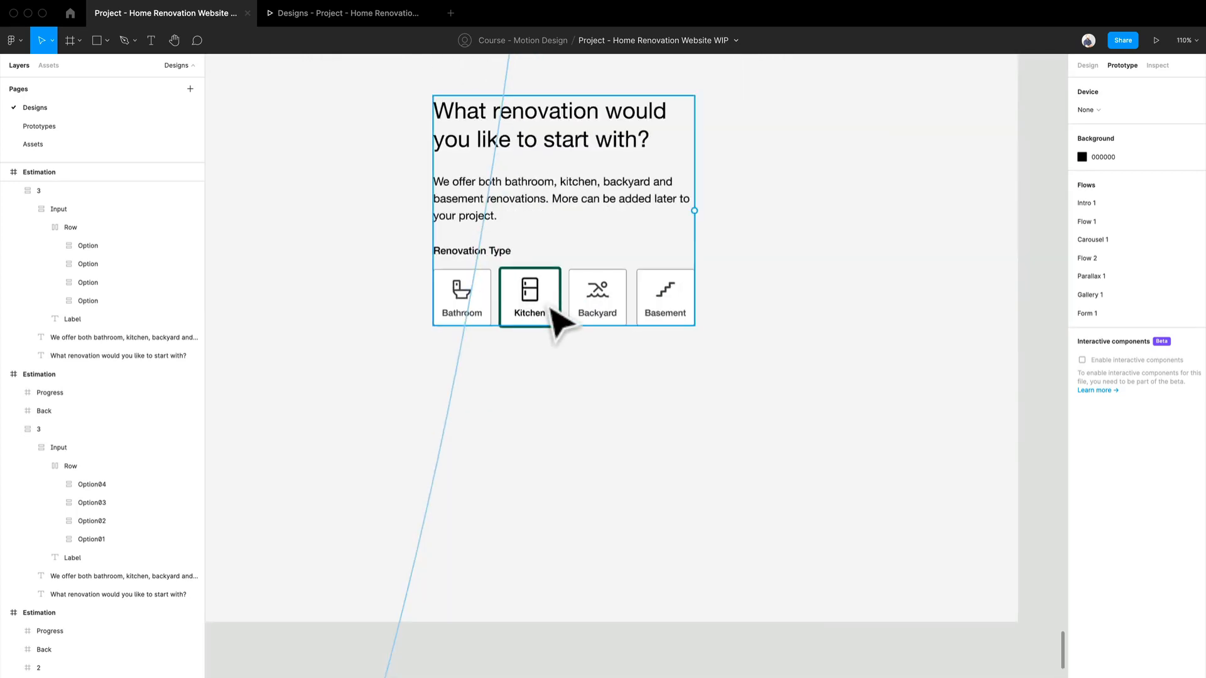
pyautogui.doubleClick(550, 308)
pyautogui.doubleClick(550, 308)
pyautogui.doubleClick(550, 307)
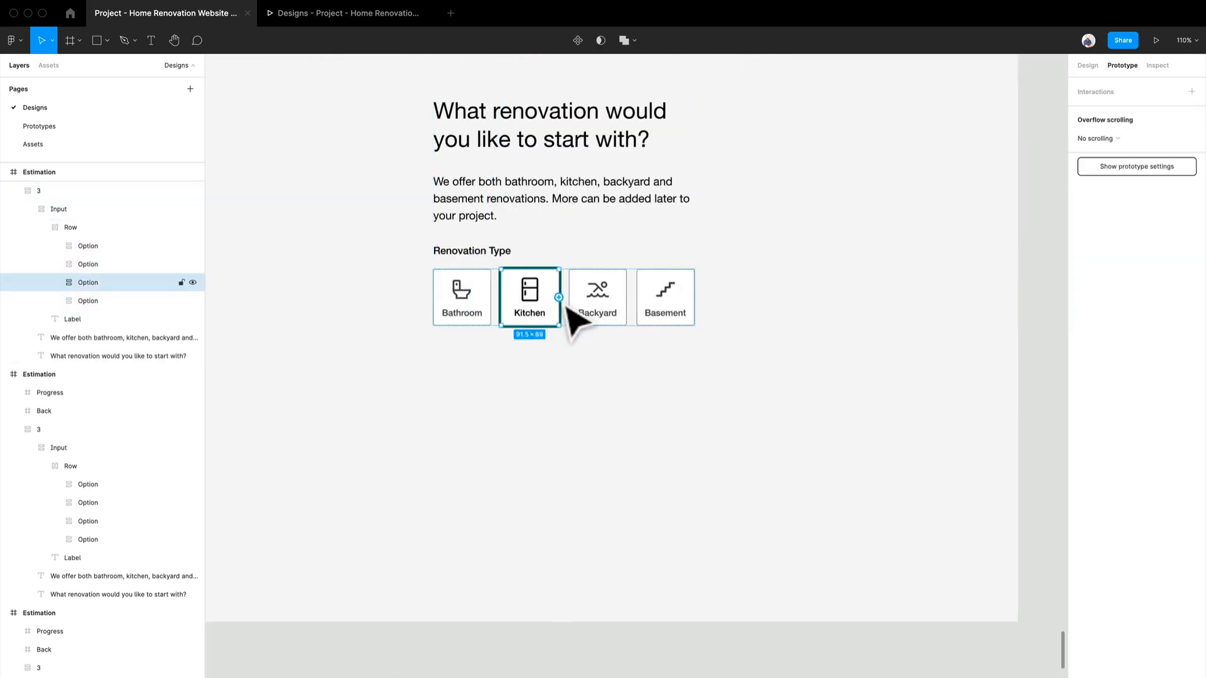
pyautogui.moveTo(559, 297); pyautogui.dragTo(775, 216)
pyautogui.scroll(-5, 699, 479)
pyautogui.scroll(3, 700, 479)
pyautogui.scroll(-2, 699, 479)
pyautogui.scroll(3, 781, 218)
pyautogui.moveTo(841, 372); pyautogui.dragTo(561, 409)
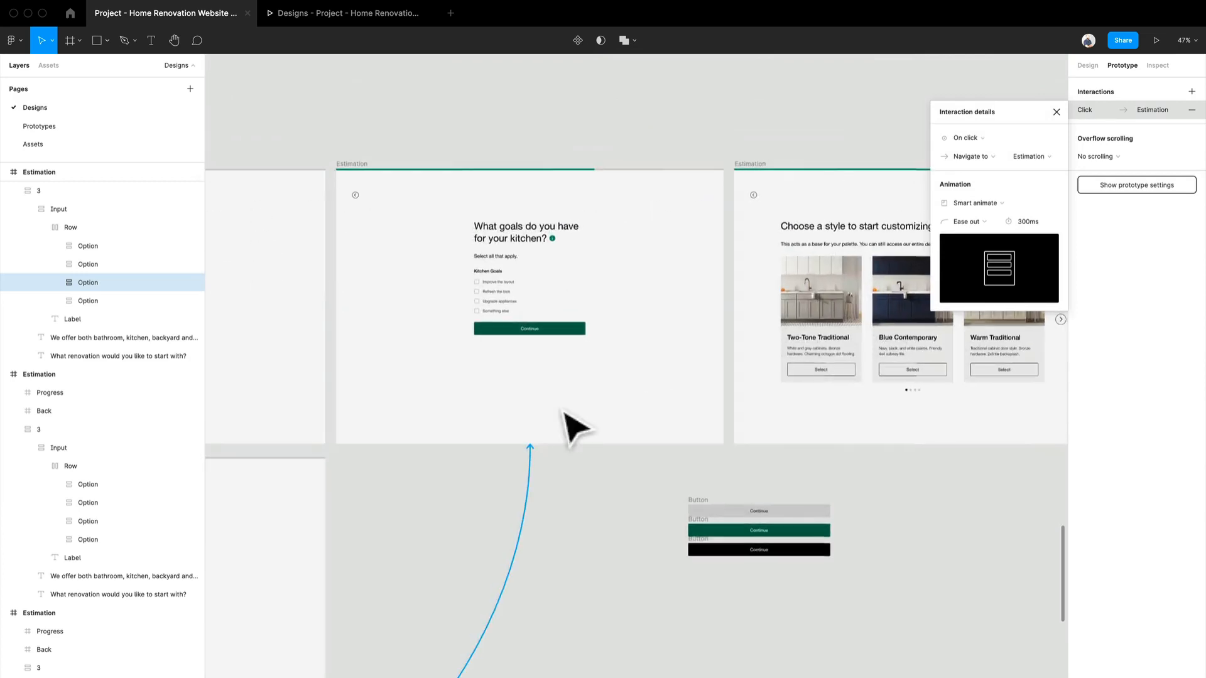
# Step: Change the green-outlined Kitchen tile's on-click transition to the kitchen goals screen to Push with a 500 ms duration
pyautogui.scroll(5, 444, 344)
pyautogui.moveTo(479, 410); pyautogui.dragTo(482, 534)
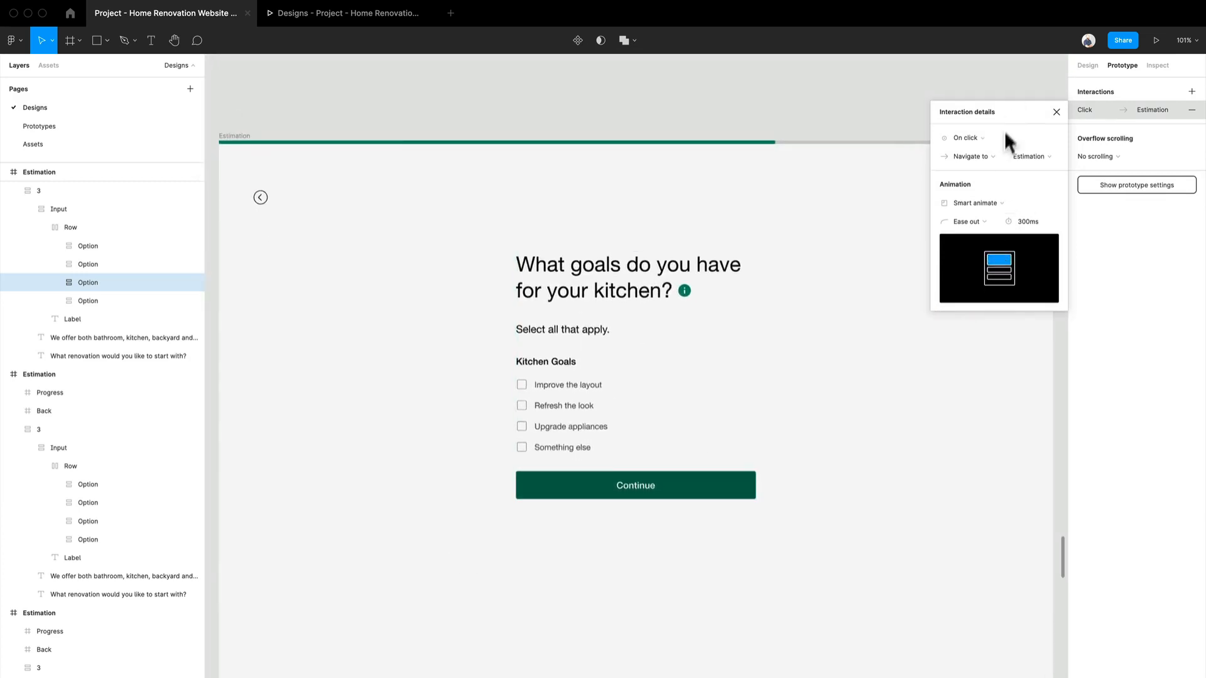
pyautogui.click(998, 139)
pyautogui.click(999, 139)
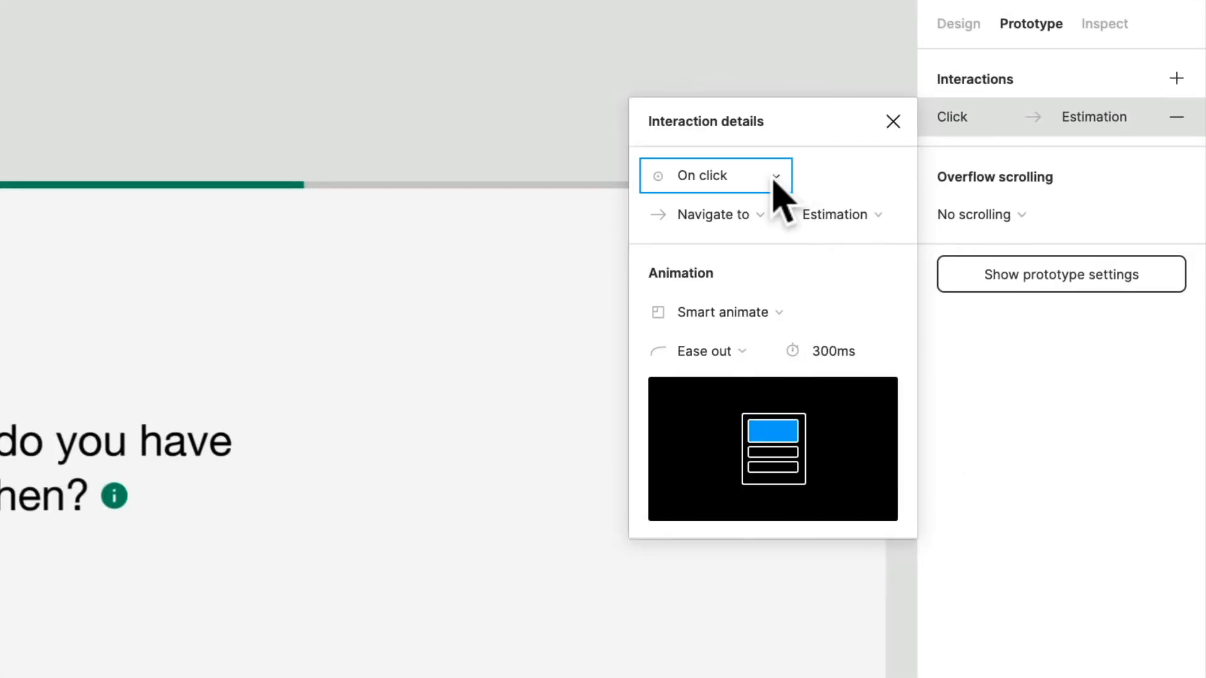
pyautogui.click(732, 312)
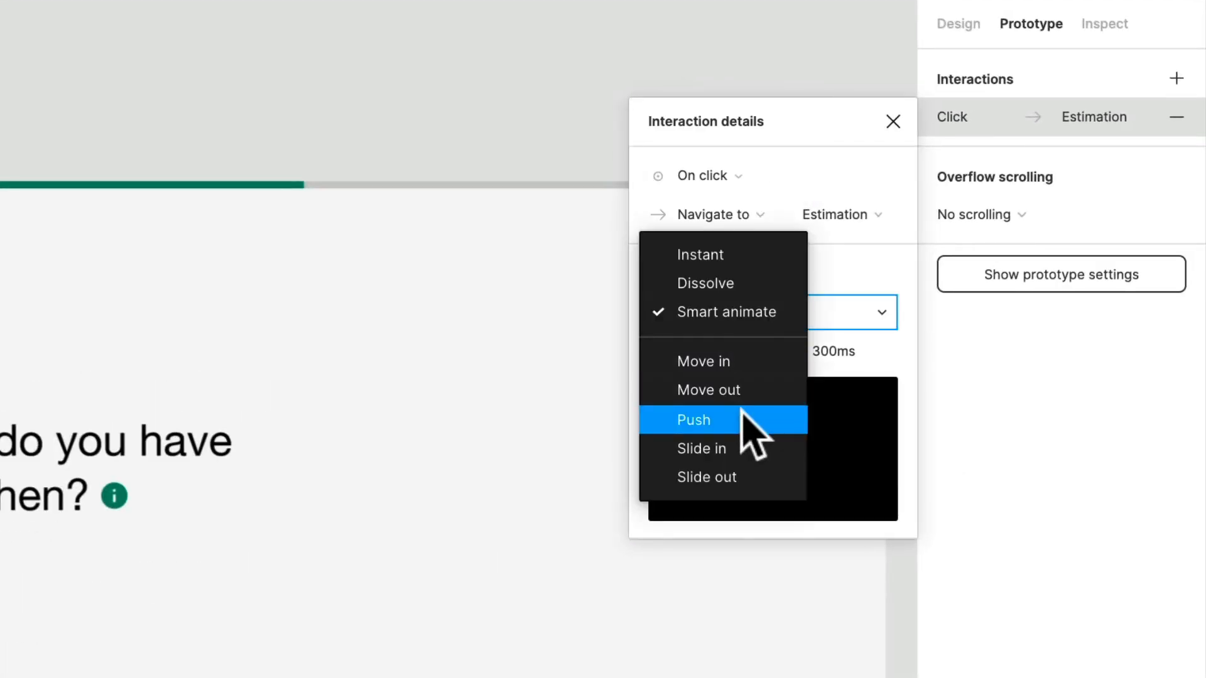
pyautogui.click(743, 417)
pyautogui.click(843, 350)
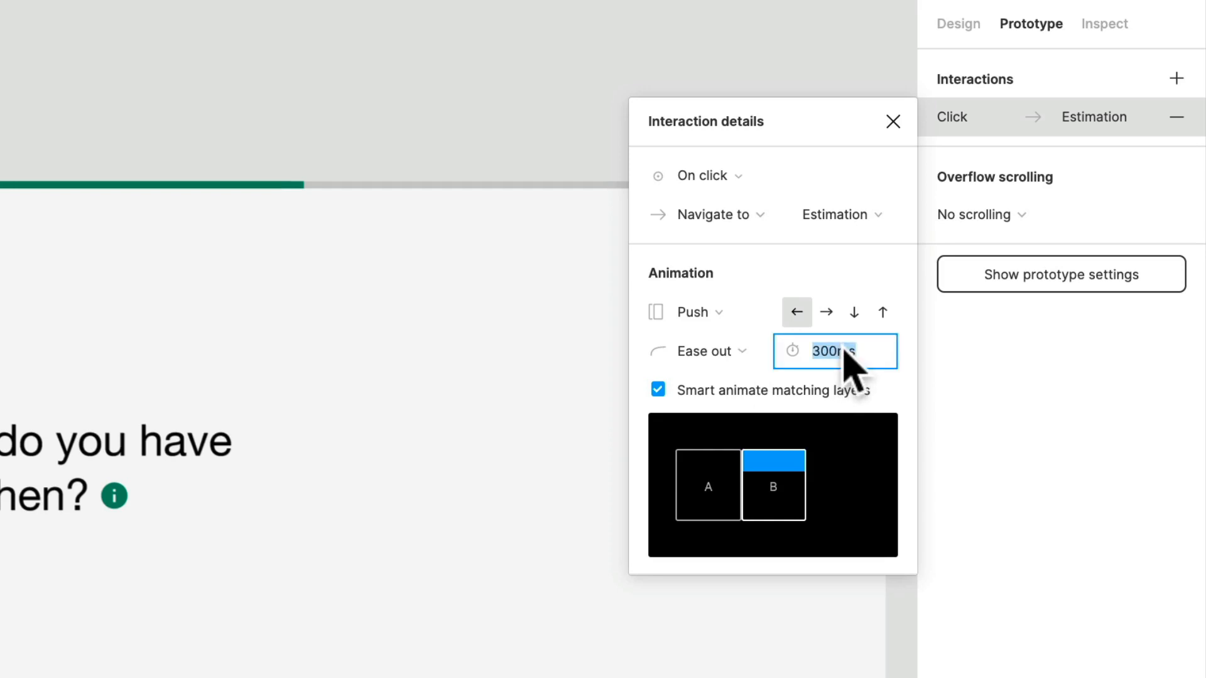
pyautogui.write('500')
pyautogui.press('Return')
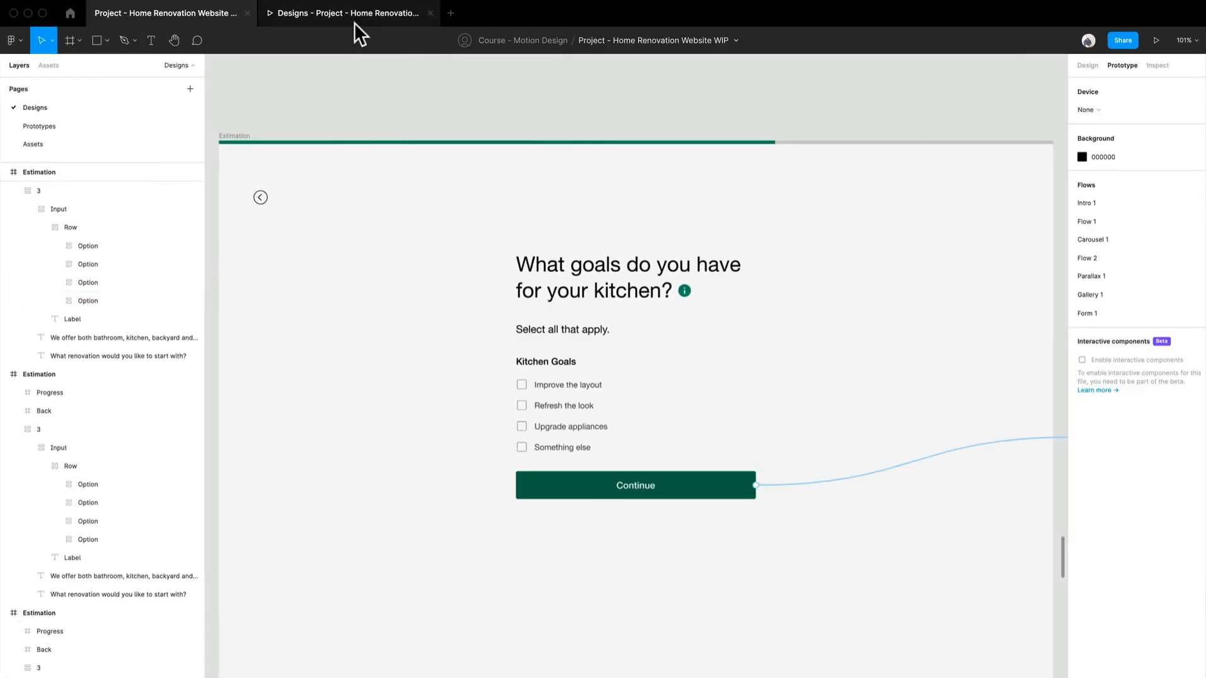
# Step: Preview the Form 1 prototype by selecting Kitchen and continuing from the selected tile to the kitchen goals screen
pyautogui.click(355, 23)
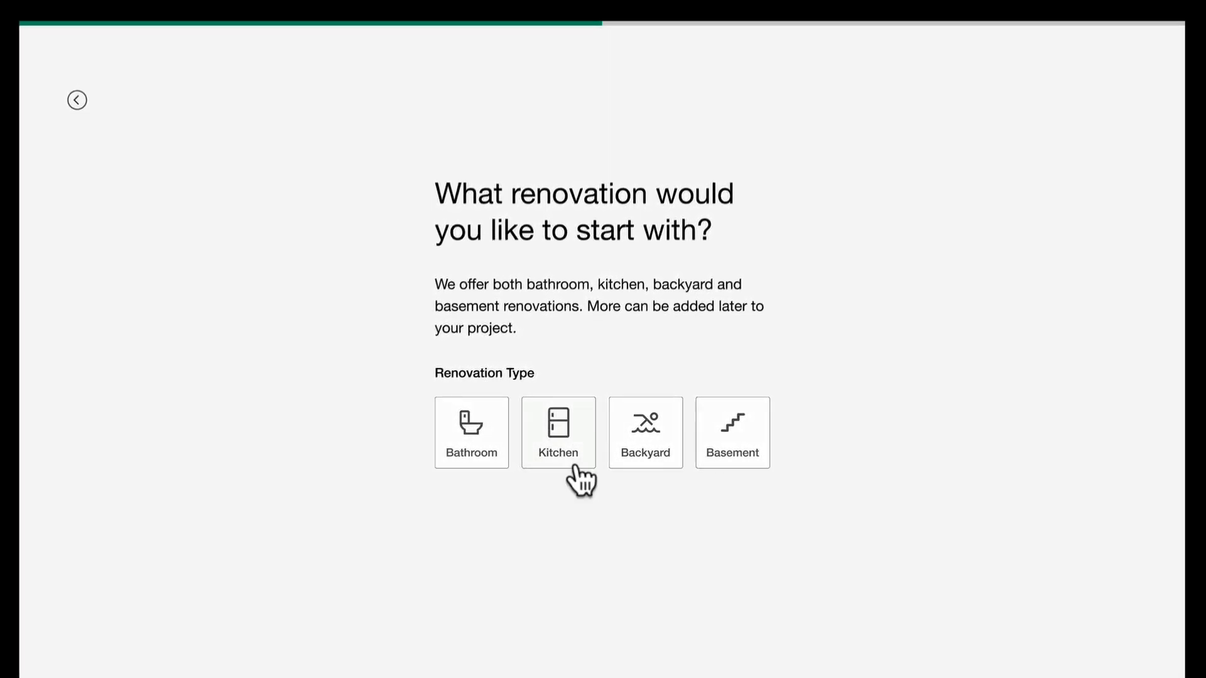
pyautogui.click(576, 454)
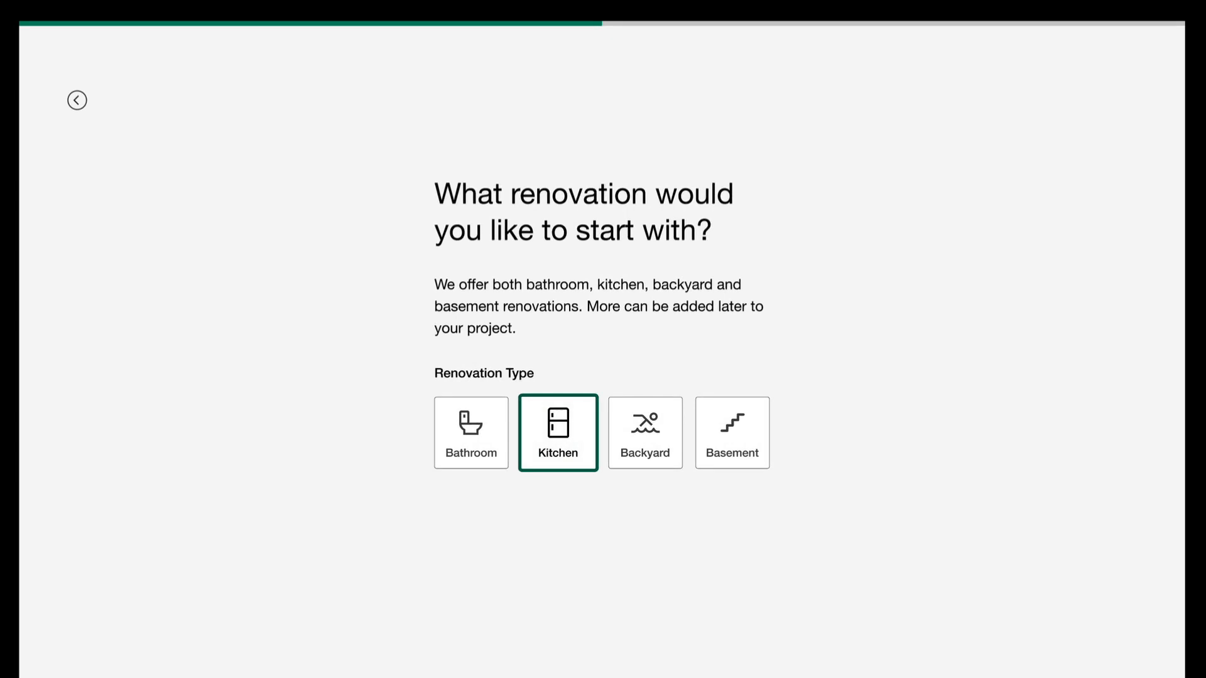
pyautogui.click(551, 444)
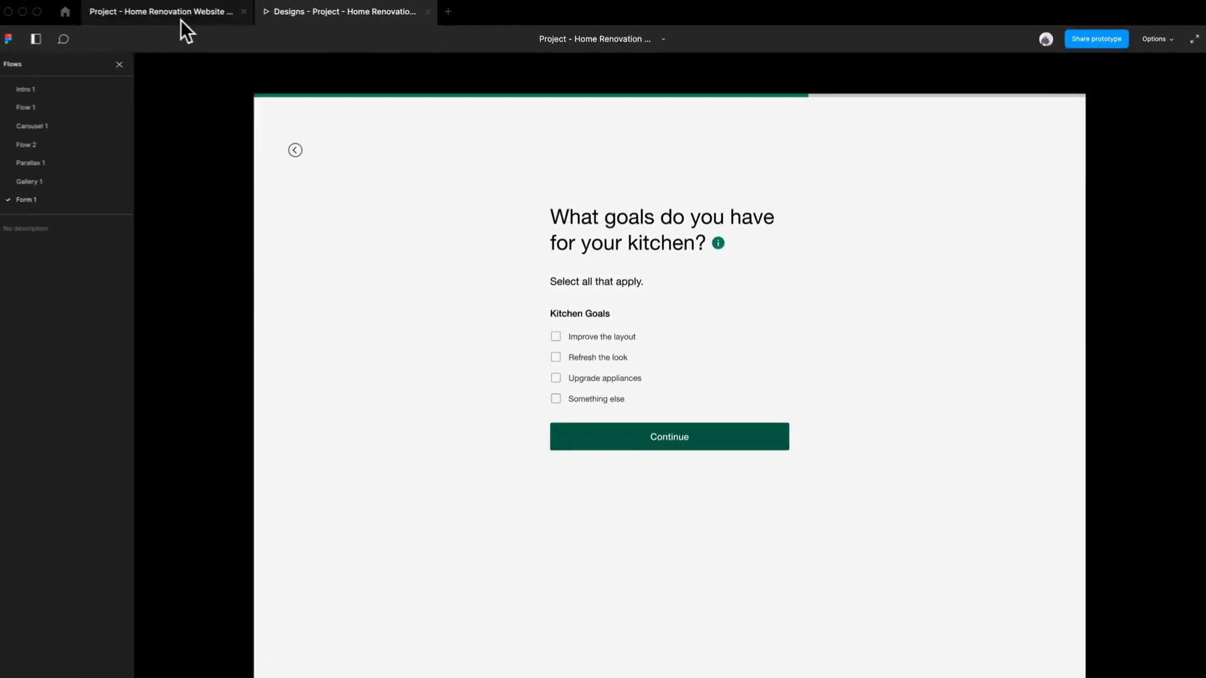
# Step: Return to the design file and open the interaction linking the green-outlined Kitchen tile to the kitchen goals screen
pyautogui.click(182, 19)
pyautogui.scroll(-3, 448, 427)
pyautogui.scroll(-5, 435, 410)
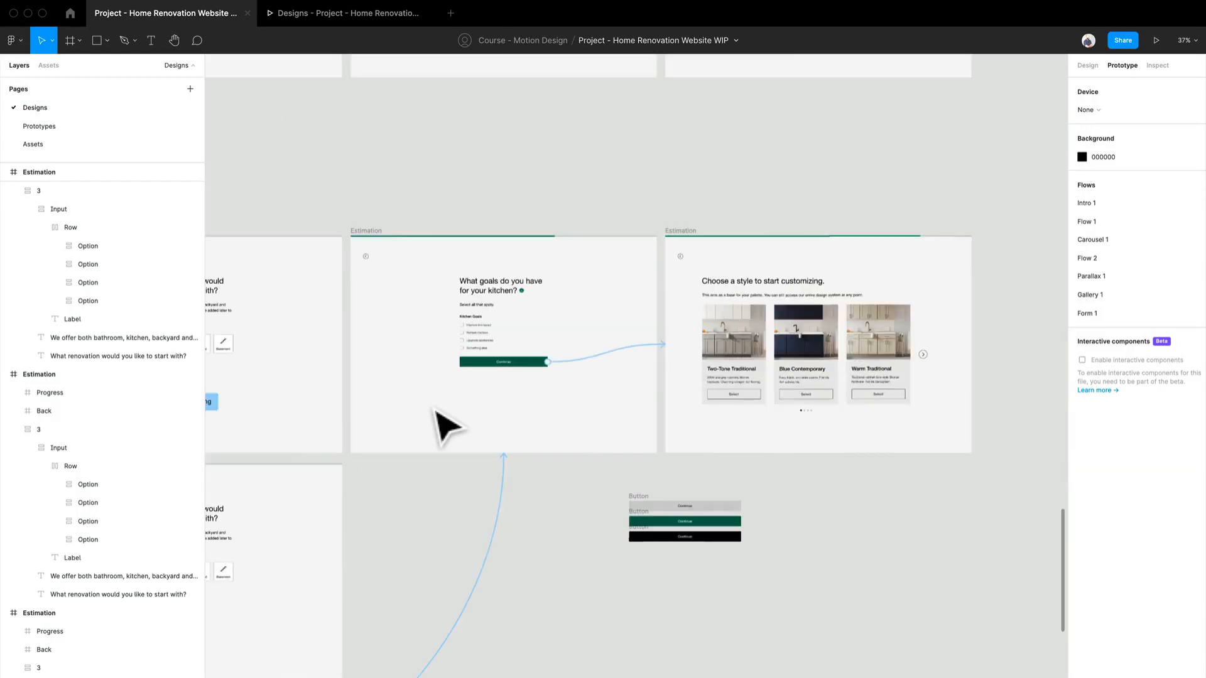
pyautogui.scroll(-3, 435, 412)
pyautogui.moveTo(441, 531); pyautogui.dragTo(714, 471)
pyautogui.moveTo(685, 518); pyautogui.dragTo(789, 488)
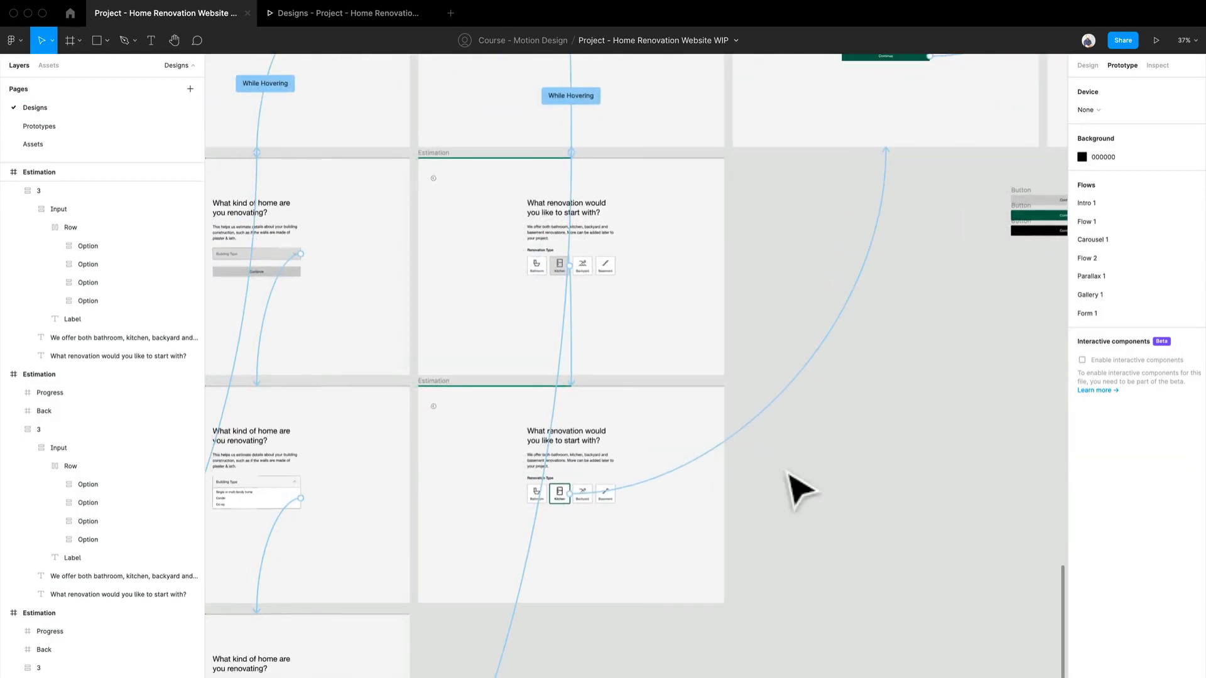
pyautogui.scroll(3, 602, 493)
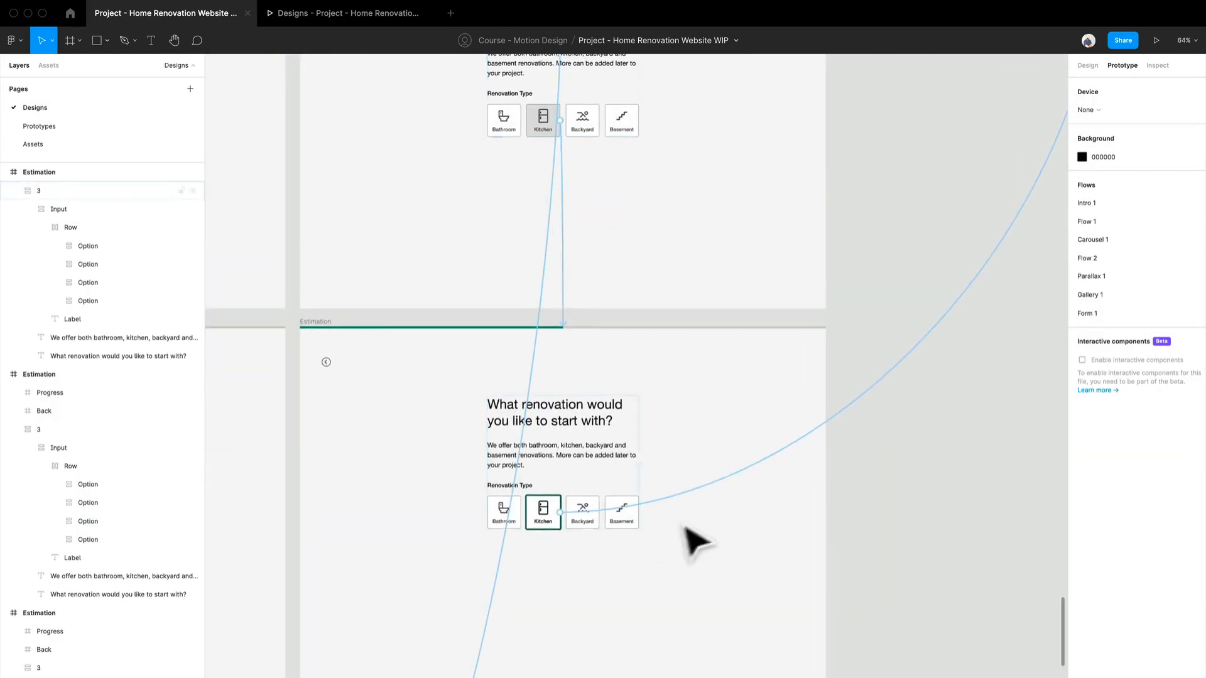
pyautogui.click(707, 492)
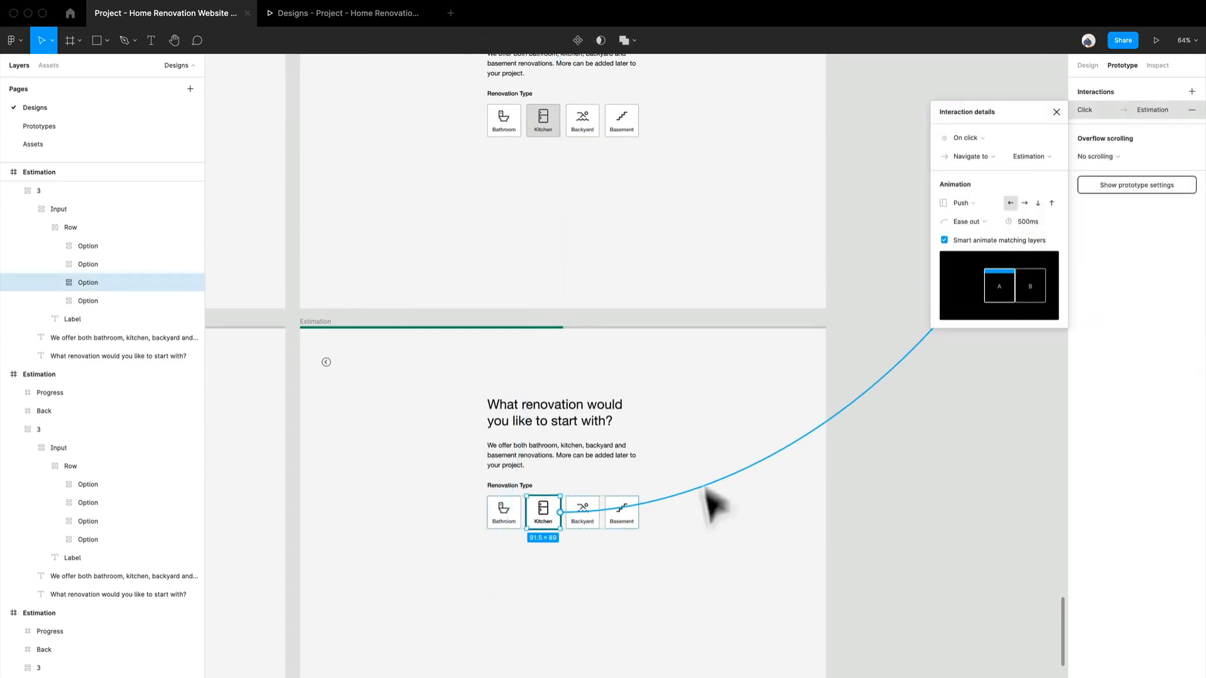
# Step: Replay the Renovation Type step in the prototype preview, selecting Kitchen and advancing to the kitchen goals screen
pyautogui.click(289, 14)
pyautogui.press('Left')
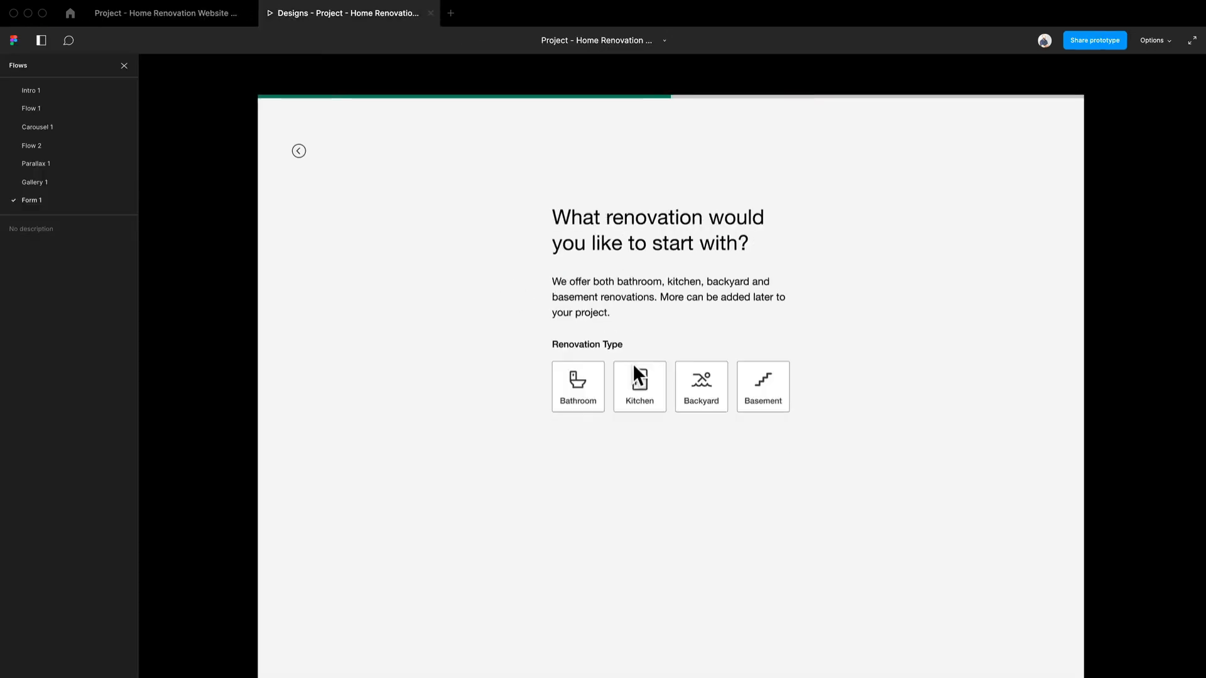
pyautogui.click(638, 406)
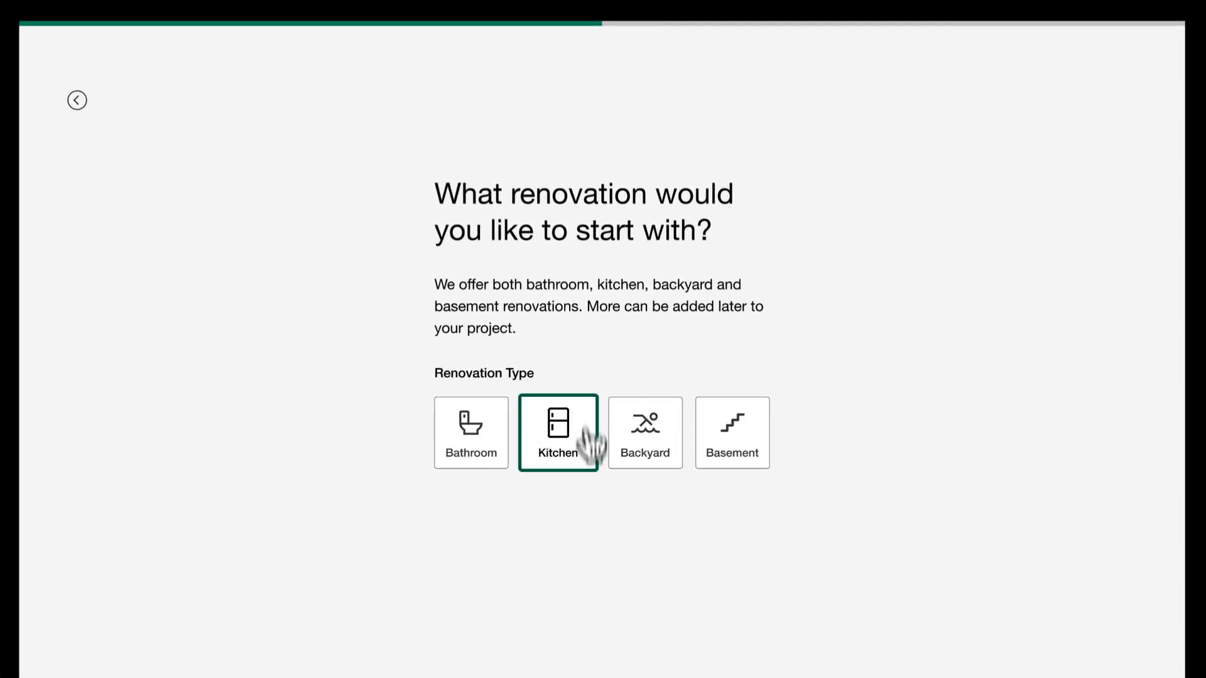
pyautogui.click(551, 468)
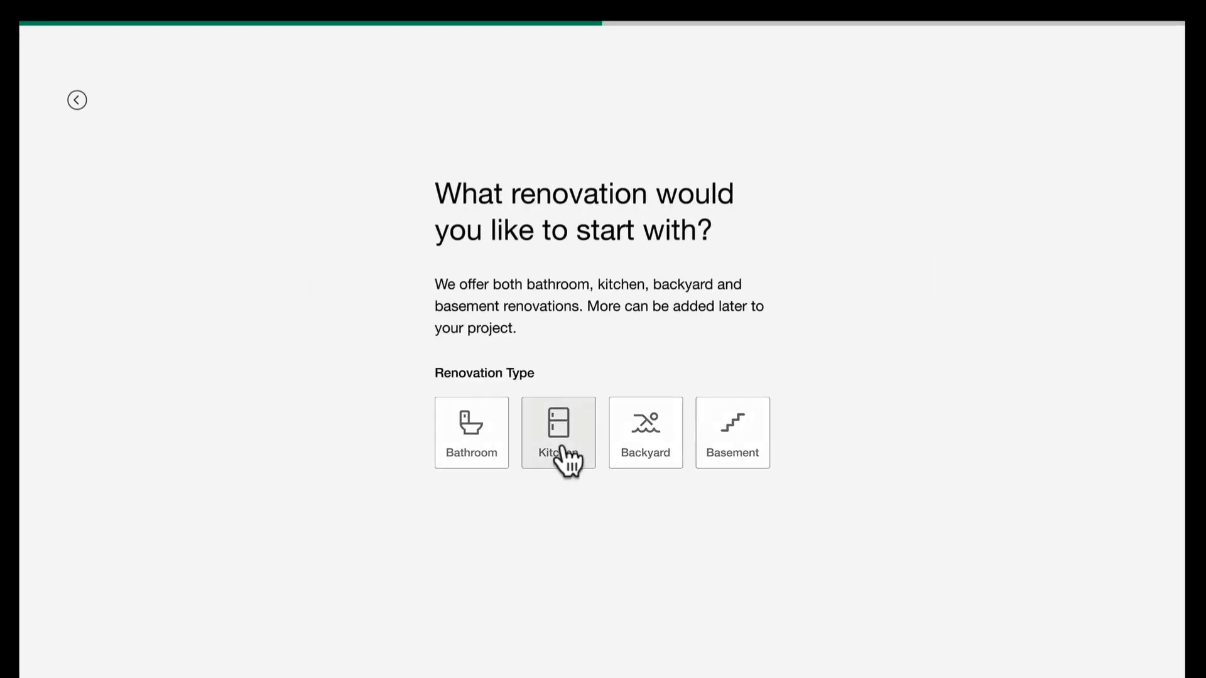
pyautogui.click(561, 447)
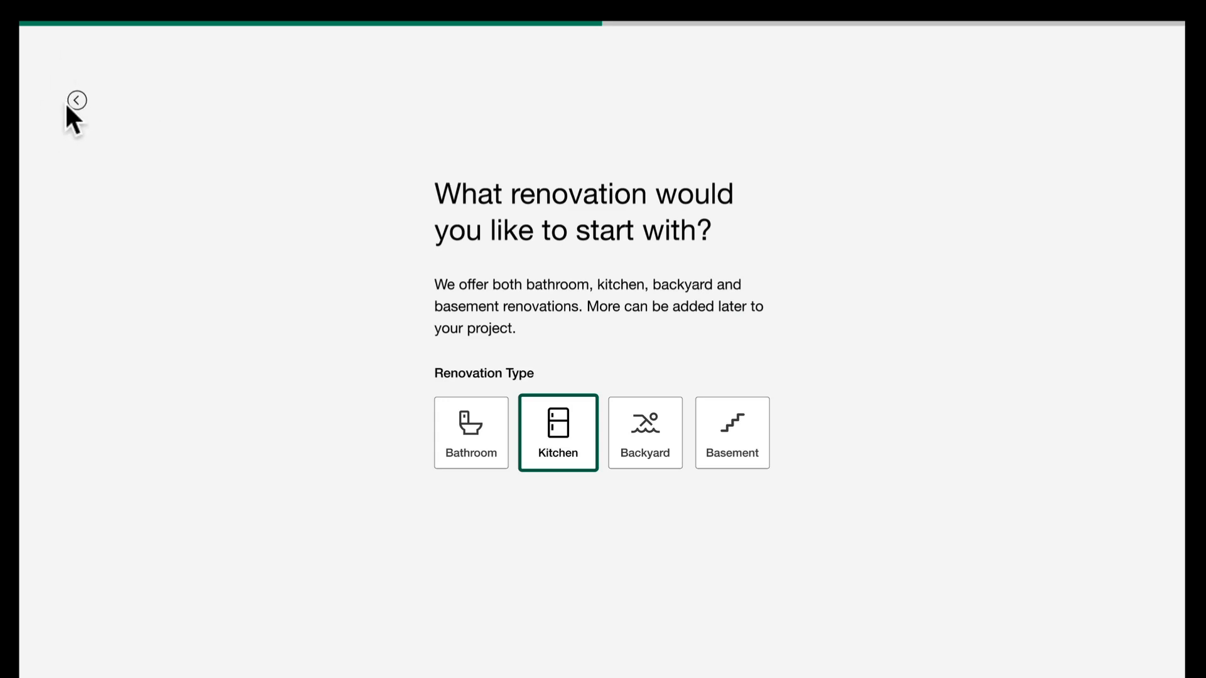
# Step: Back in the design file, delete the connection from the green-outlined Kitchen tile to the kitchen goals screen
pyautogui.click(194, 16)
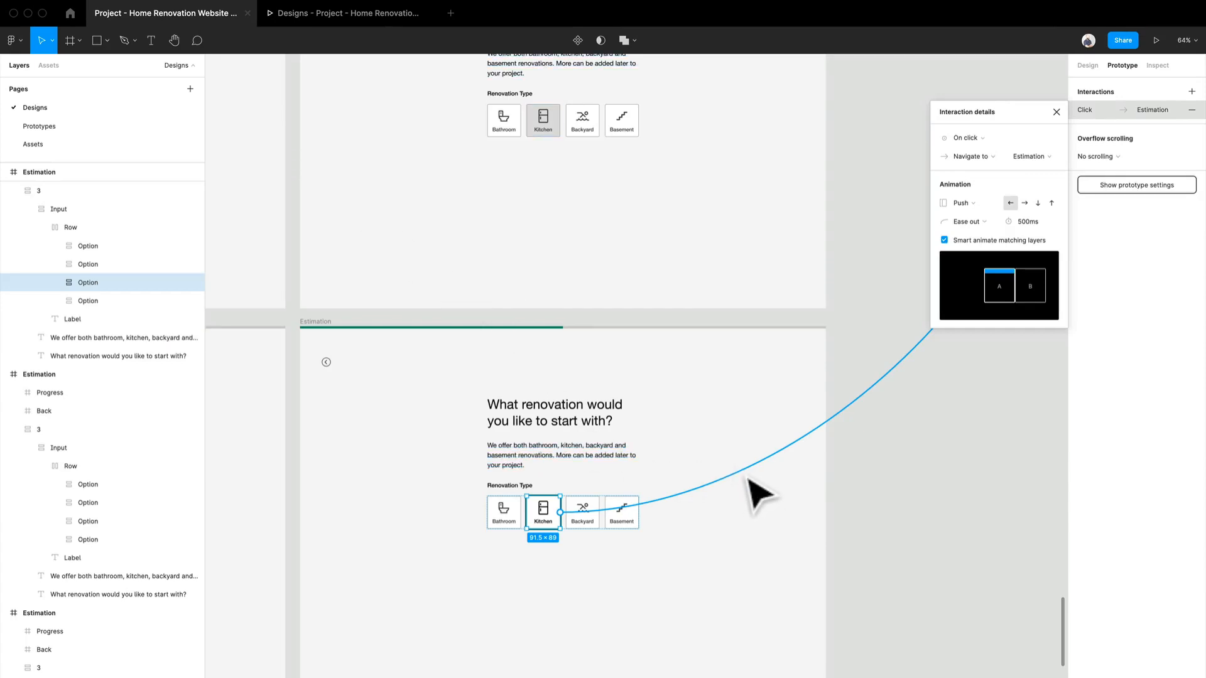
pyautogui.press('Delete')
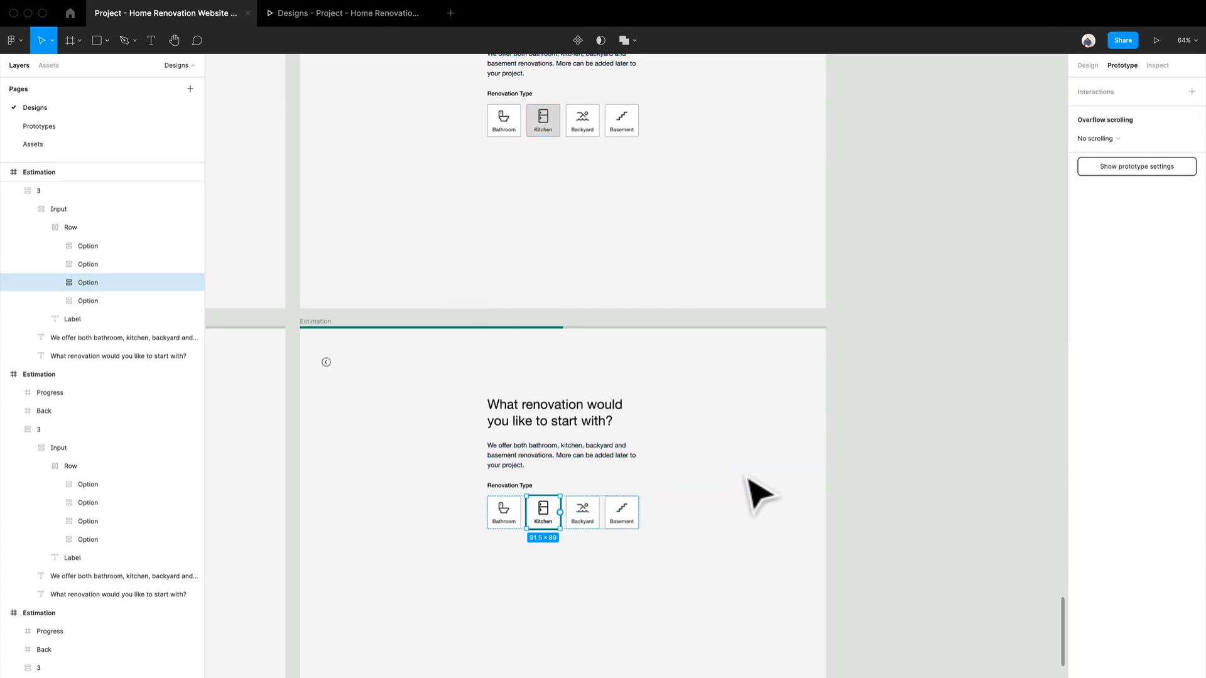
pyautogui.click(929, 365)
# Step: Connect the whole Estimation frame with the green-outlined Kitchen tile to the "What goals do you have for your kitchen?" screen
pyautogui.scroll(3, 845, 399)
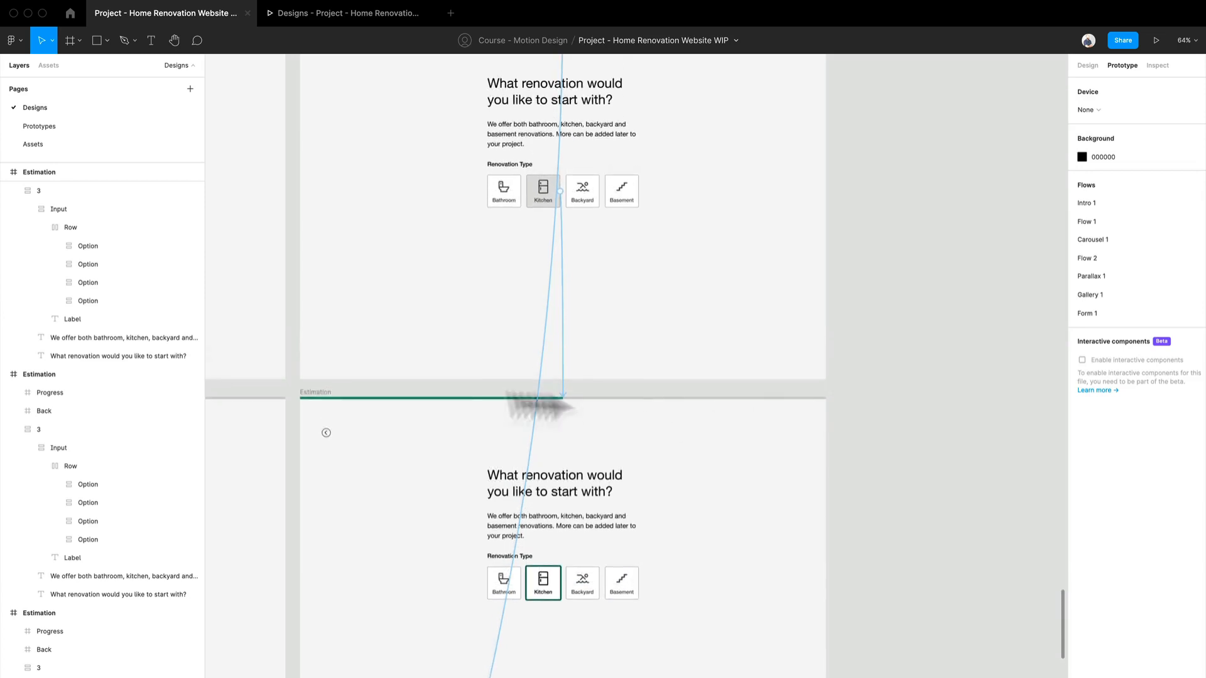
pyautogui.click(317, 412)
pyautogui.scroll(-2, 544, 402)
pyautogui.hscroll(4, 835, 493)
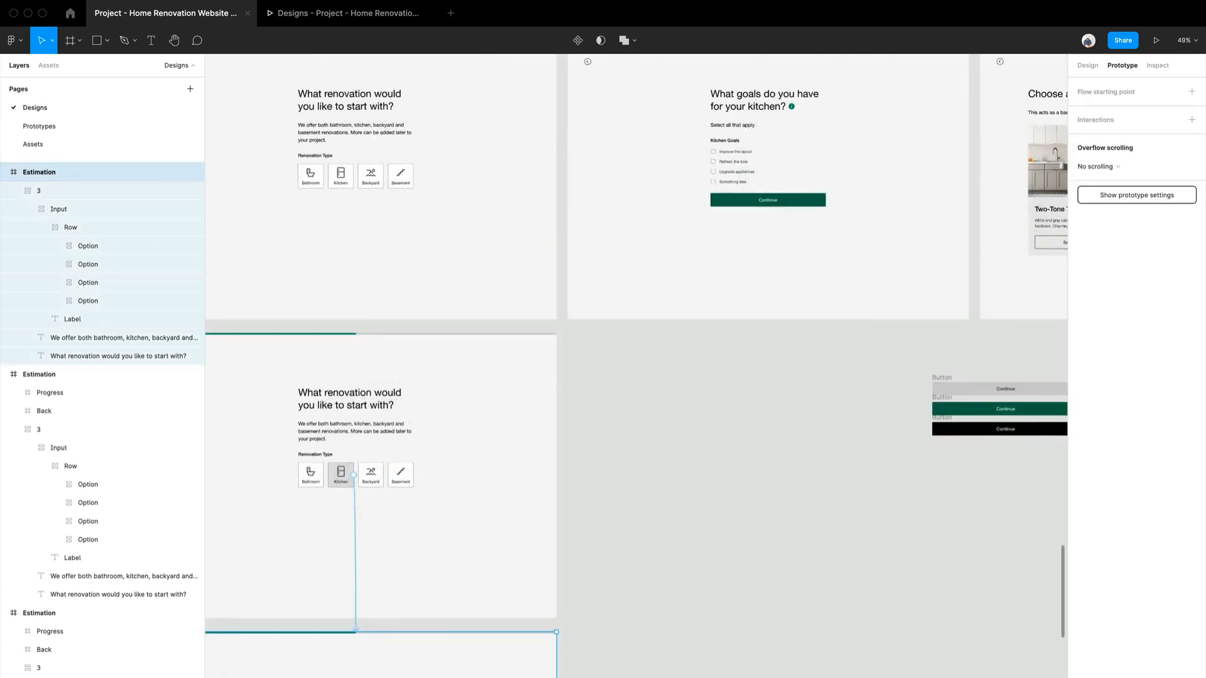
pyautogui.scroll(3, 635, 635)
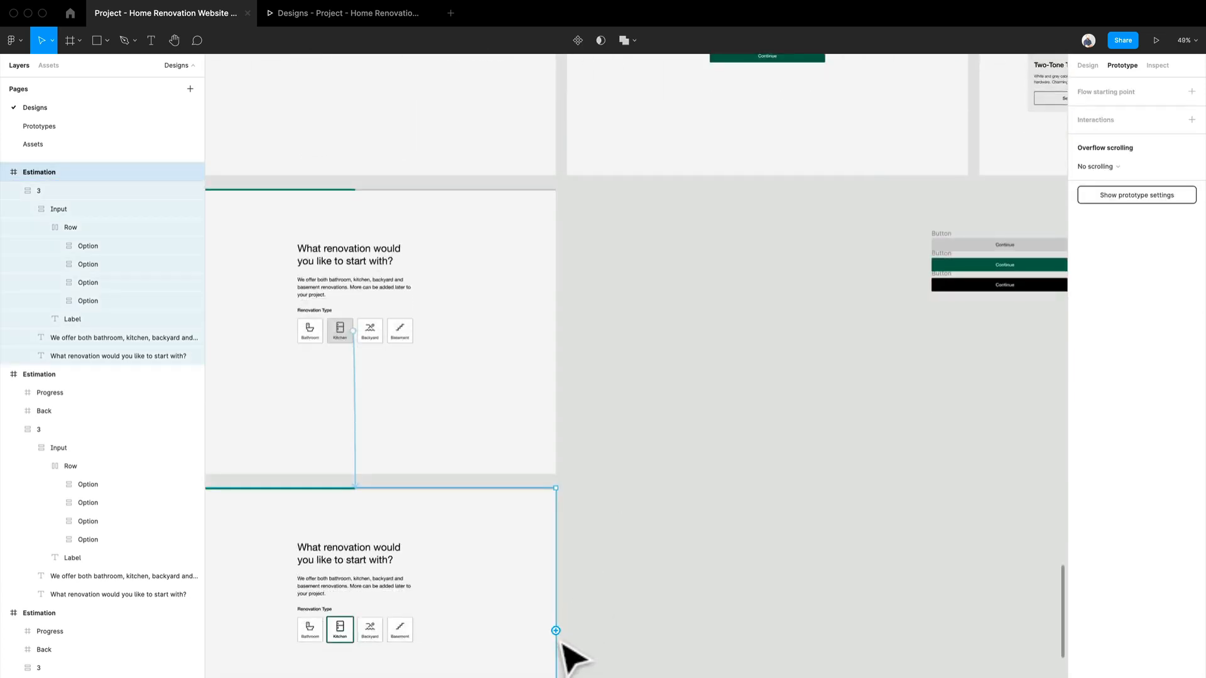
pyautogui.moveTo(556, 630); pyautogui.dragTo(730, 165)
# Step: Set the new frame connection to trigger After delay, with a delay of 400 ms
pyautogui.click(964, 167)
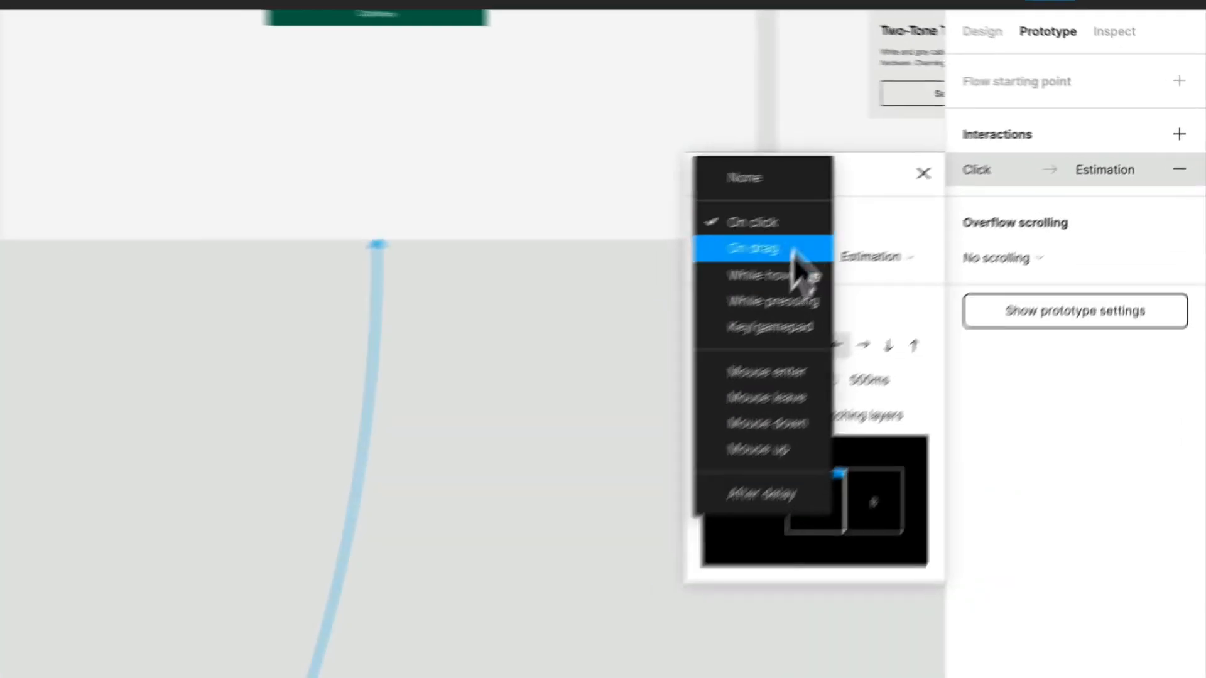
pyautogui.click(974, 310)
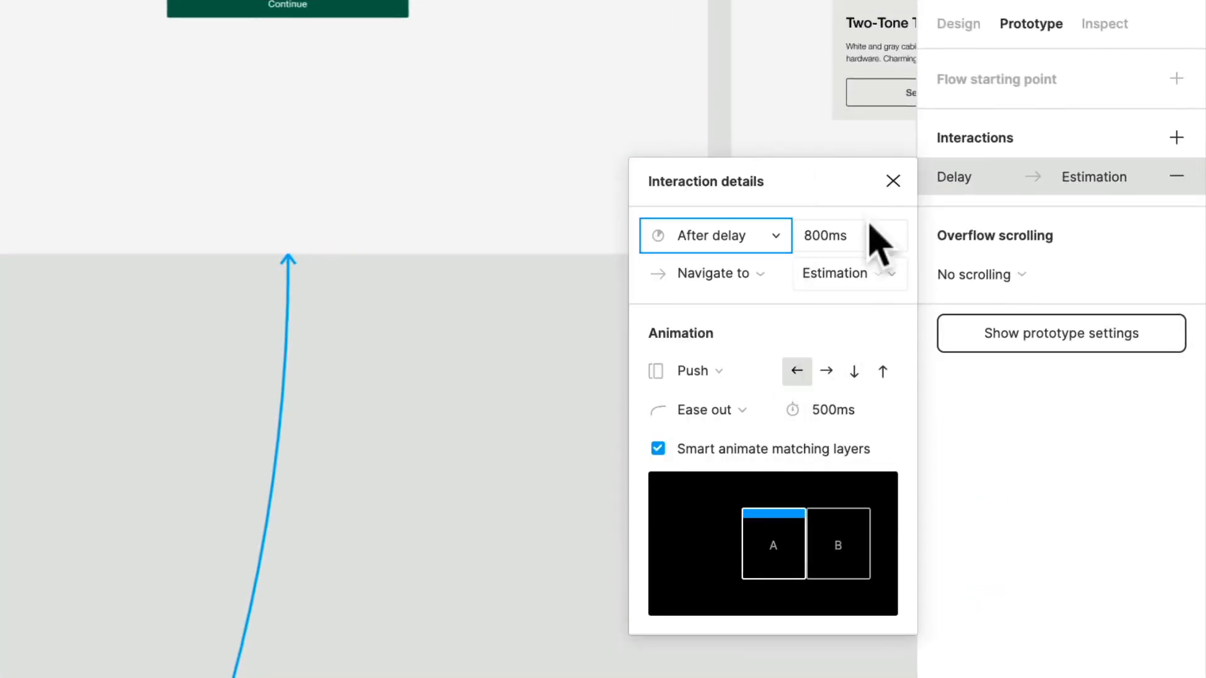
pyautogui.click(839, 248)
pyautogui.write('400')
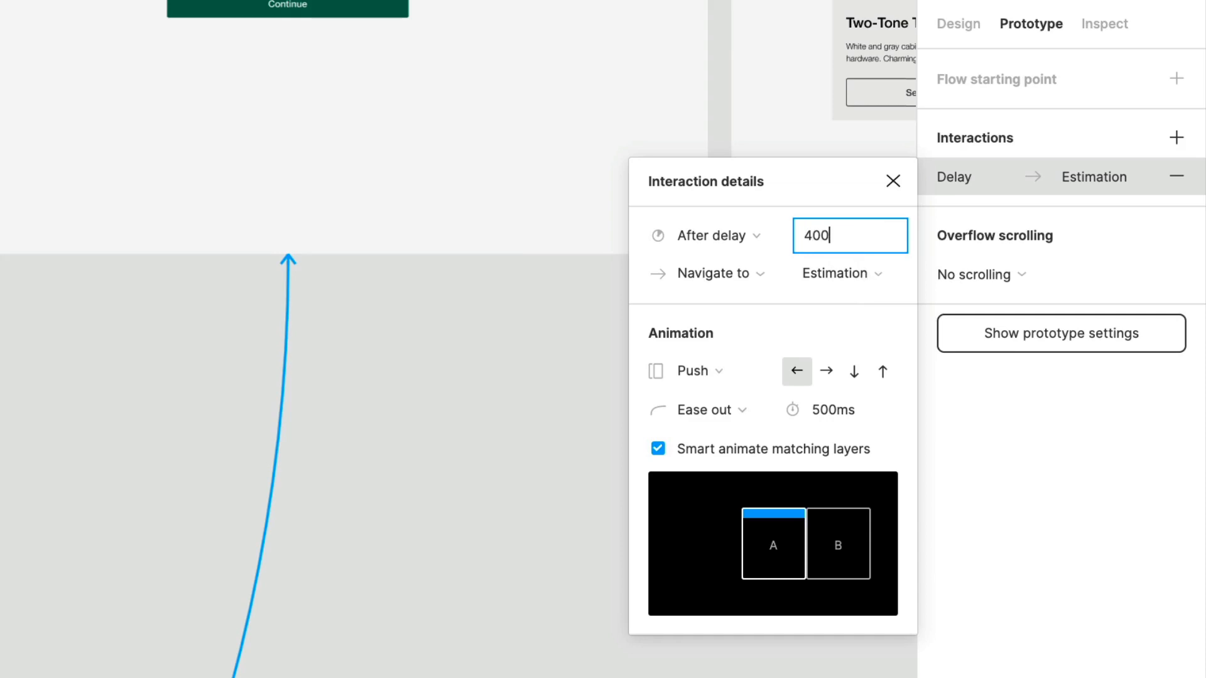
pyautogui.press('Return')
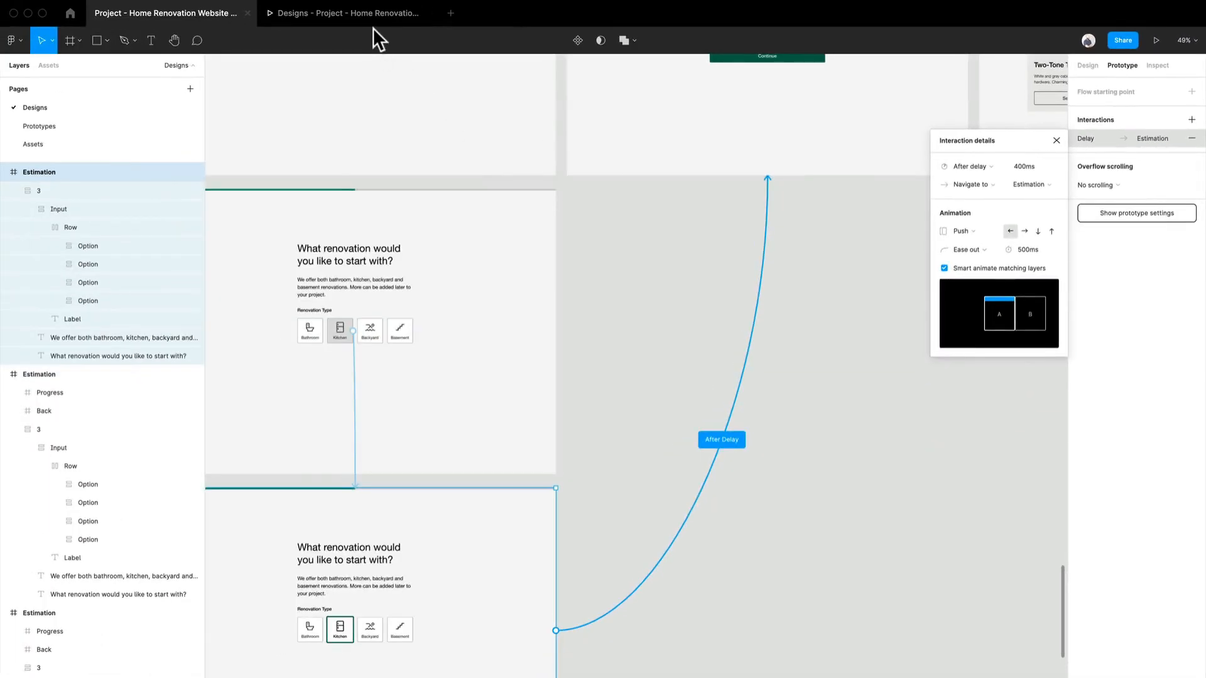
# Step: Preview the Kitchen selection twice in the prototype to check its automatic move to the kitchen goals screen
pyautogui.click(375, 21)
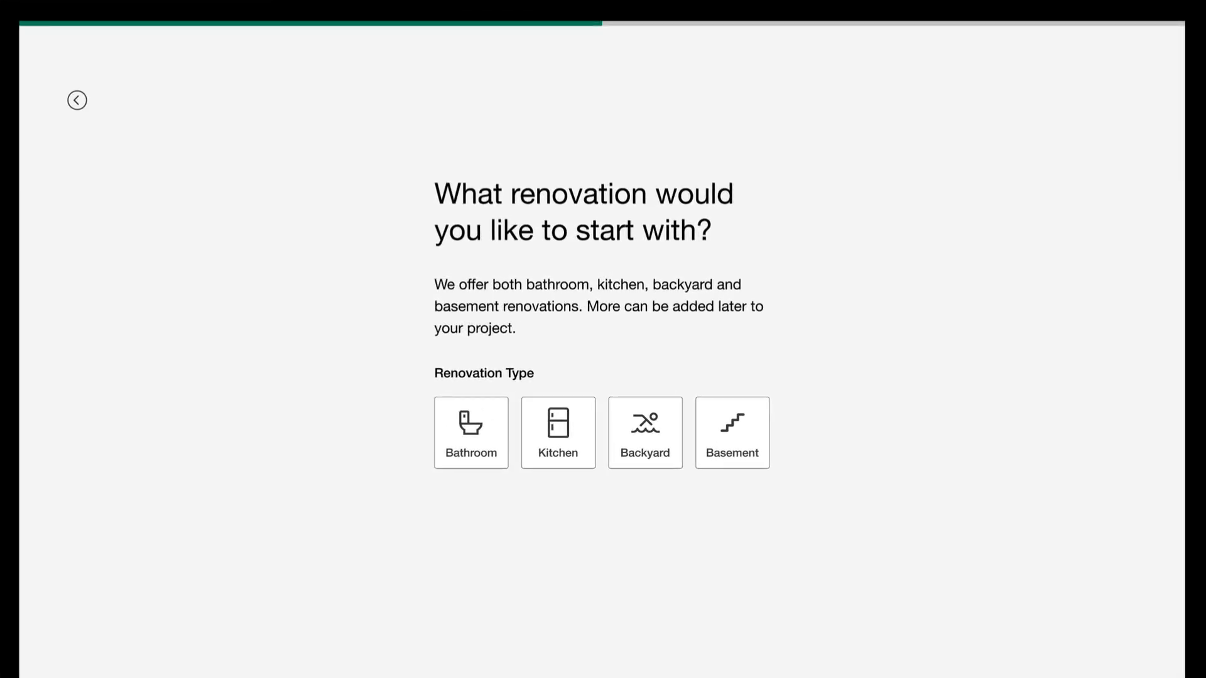
pyautogui.click(578, 457)
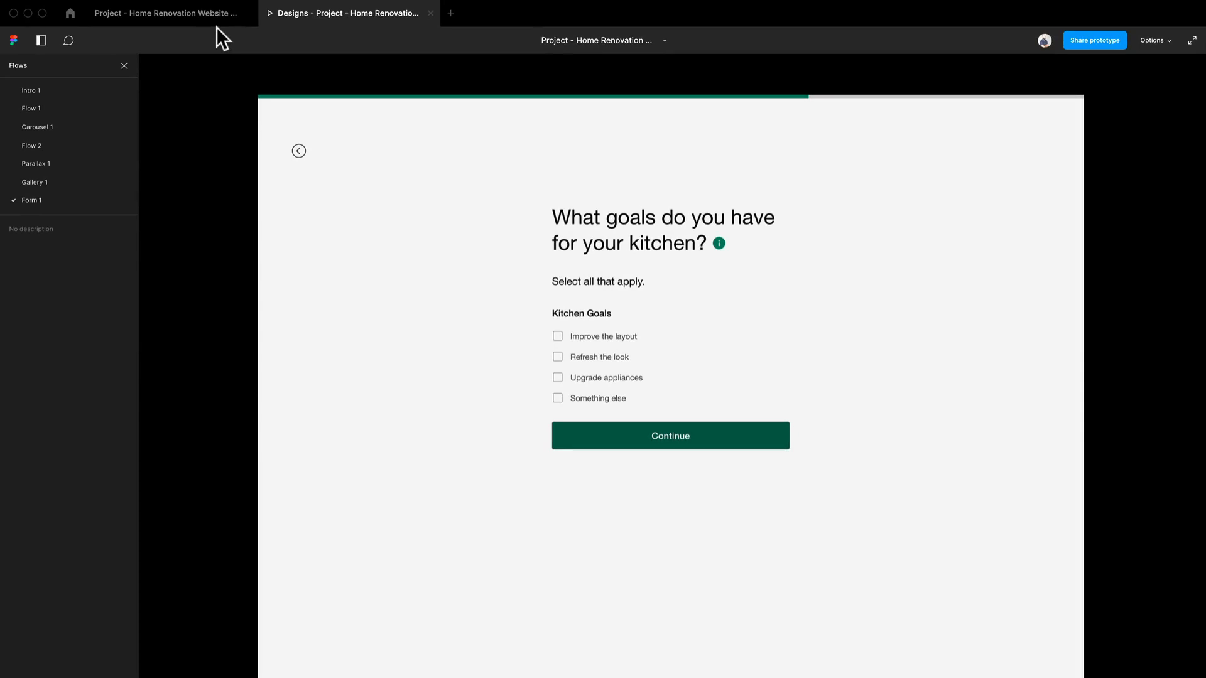
pyautogui.press('Left')
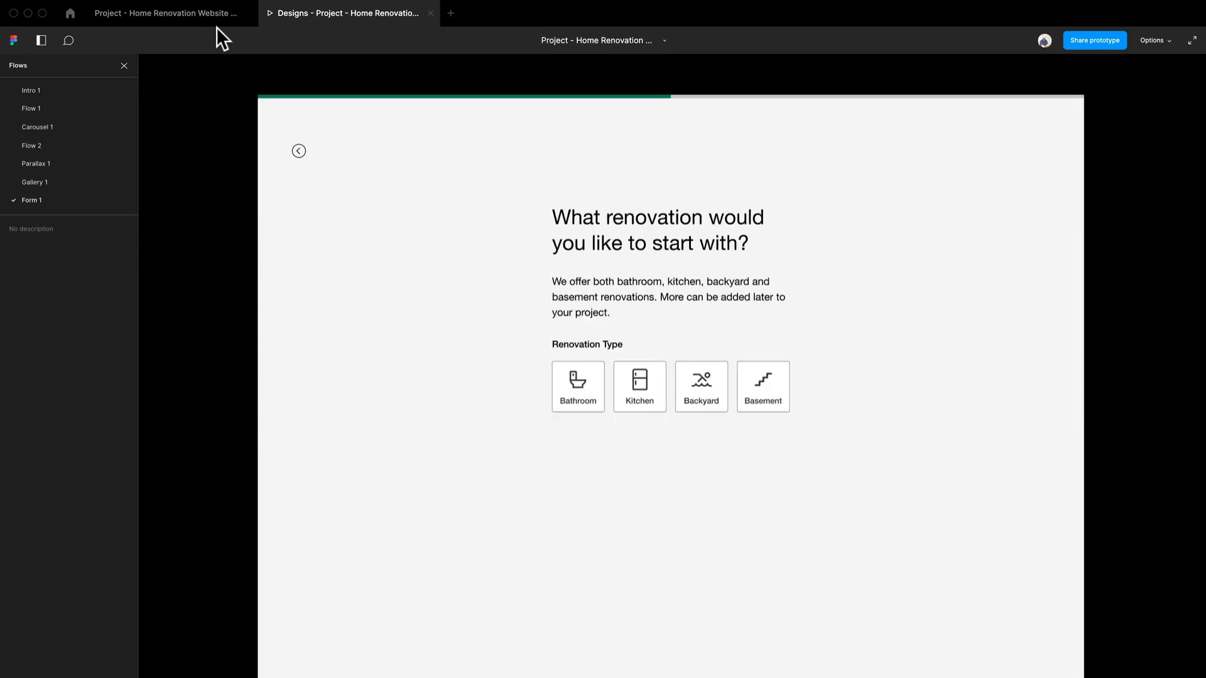
pyautogui.click(659, 408)
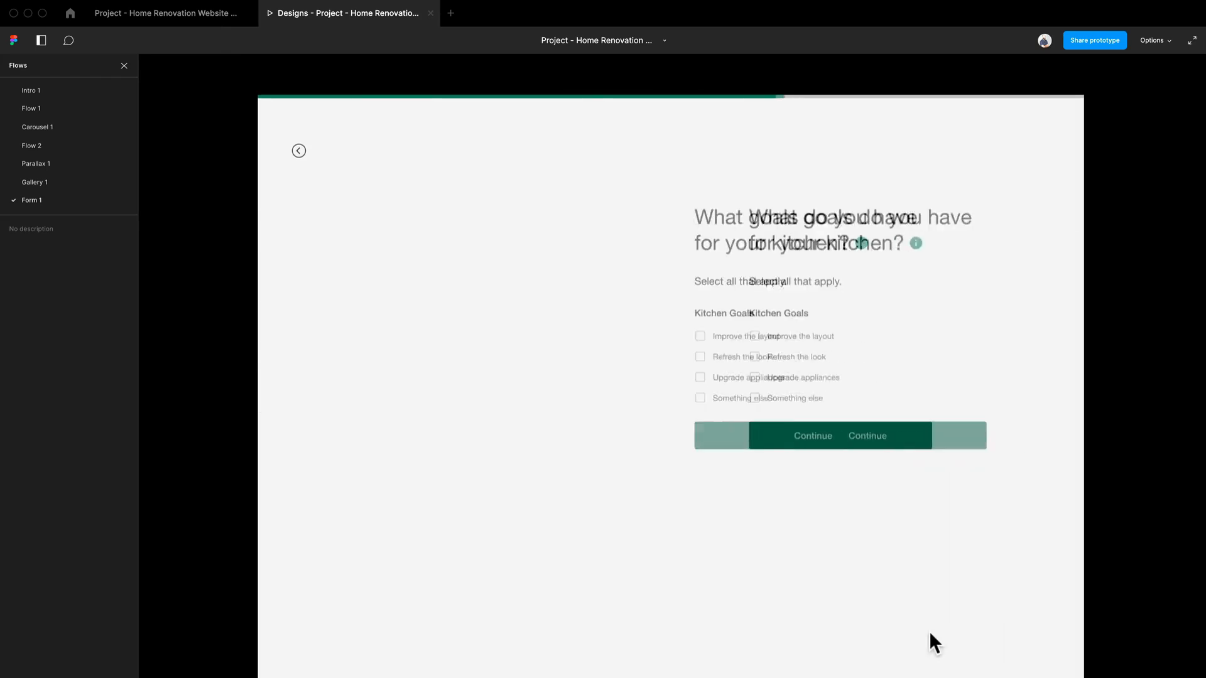
# Step: Set the frame connection's delay to 800 ms and preview the Kitchen selection in the prototype
pyautogui.click(182, 10)
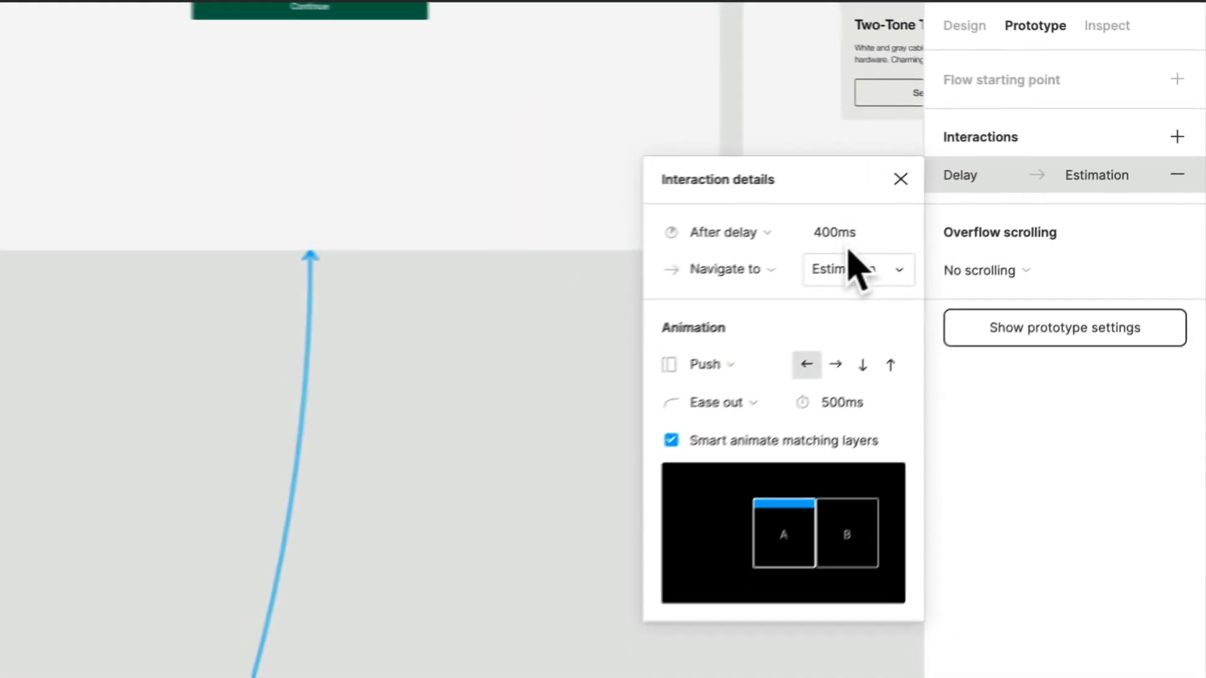
pyautogui.click(1030, 168)
pyautogui.write('800')
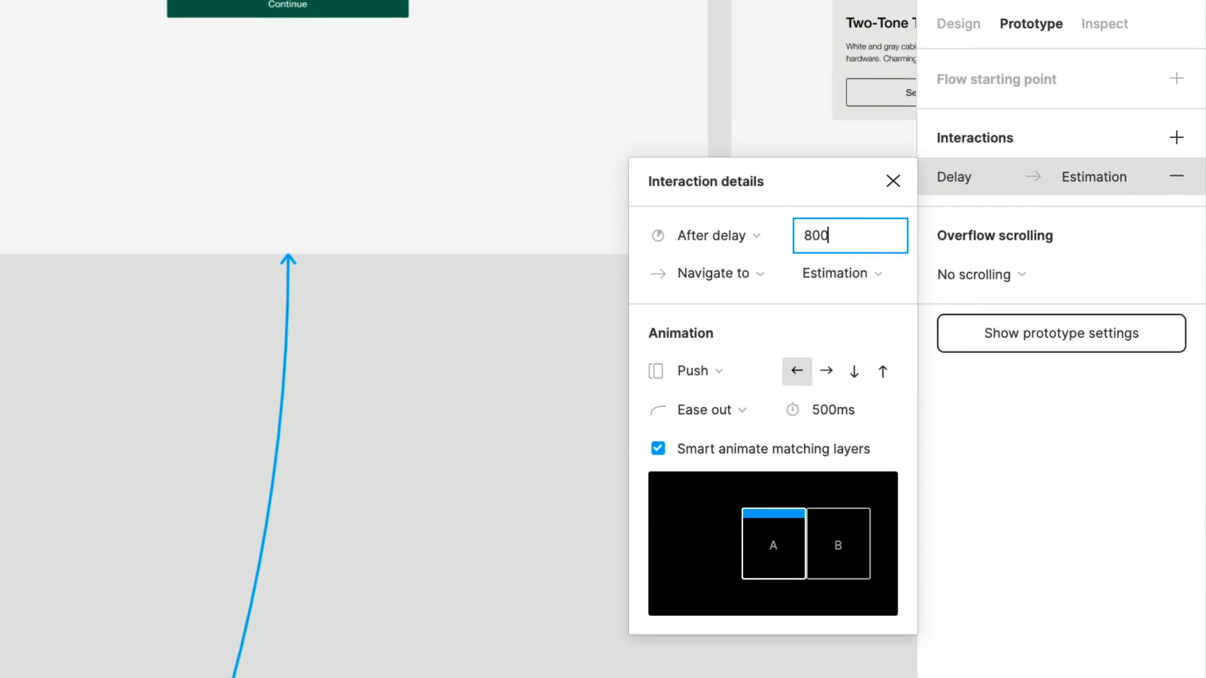
pyautogui.press('Return')
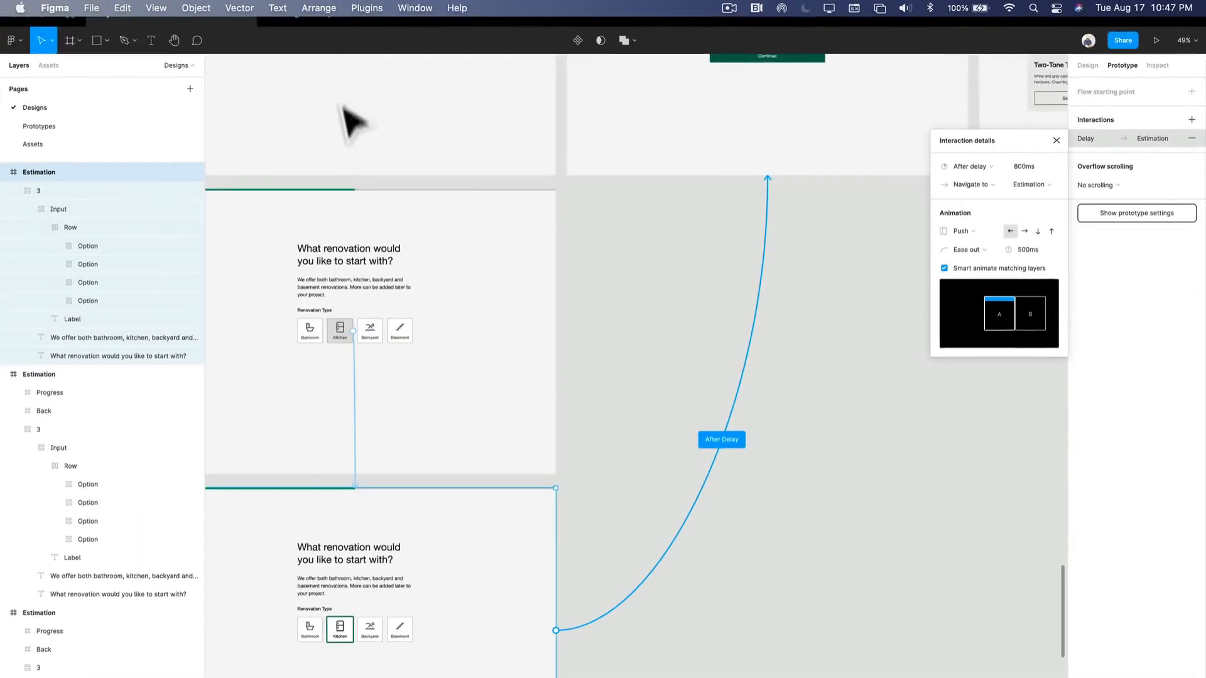
pyautogui.click(338, 17)
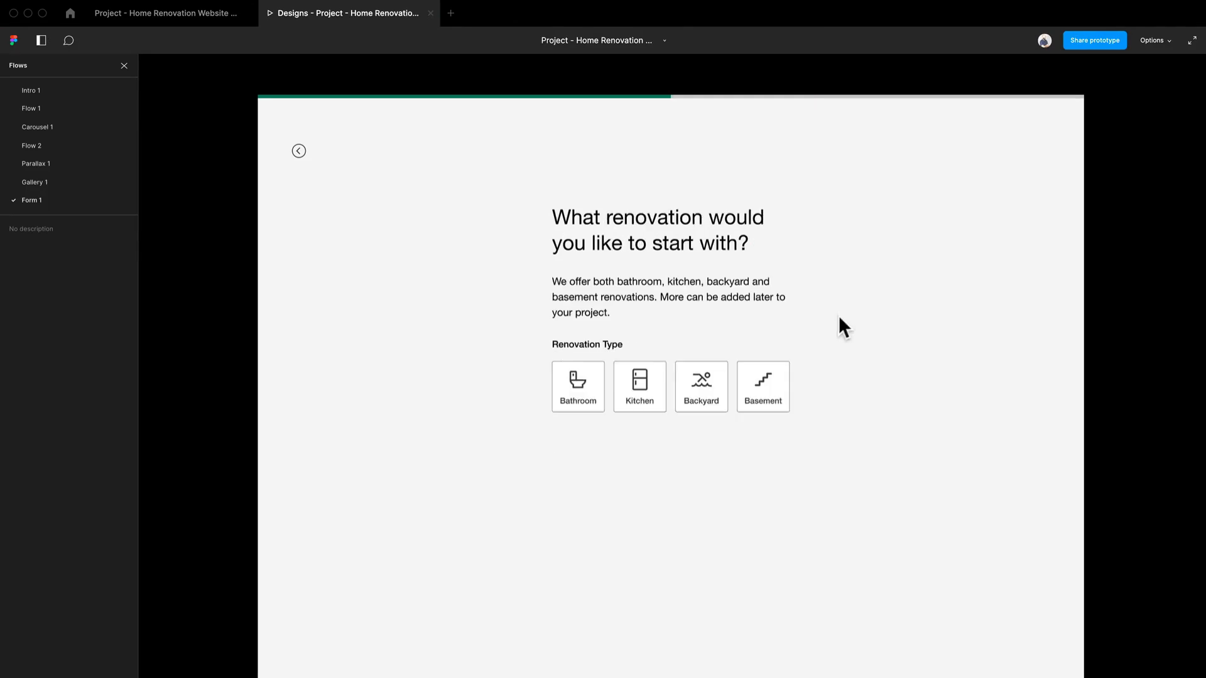
pyautogui.click(640, 405)
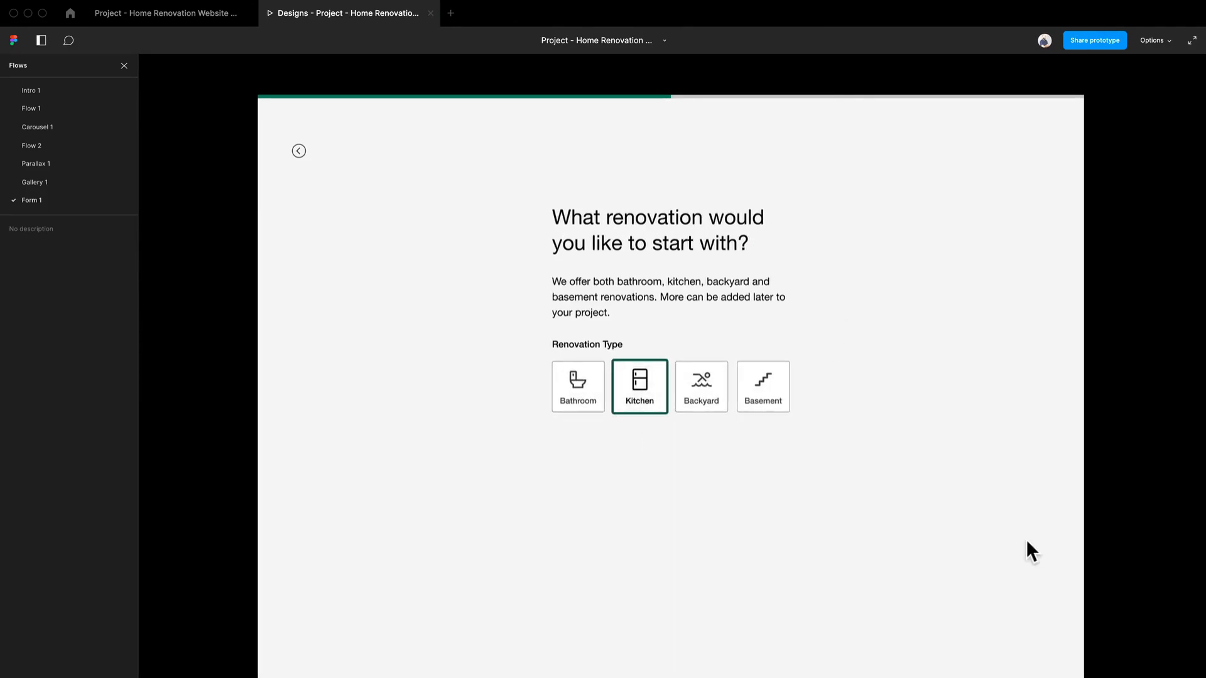
# Step: Set the frame connection's delay to 700 ms and preview the Kitchen selection again
pyautogui.click(190, 16)
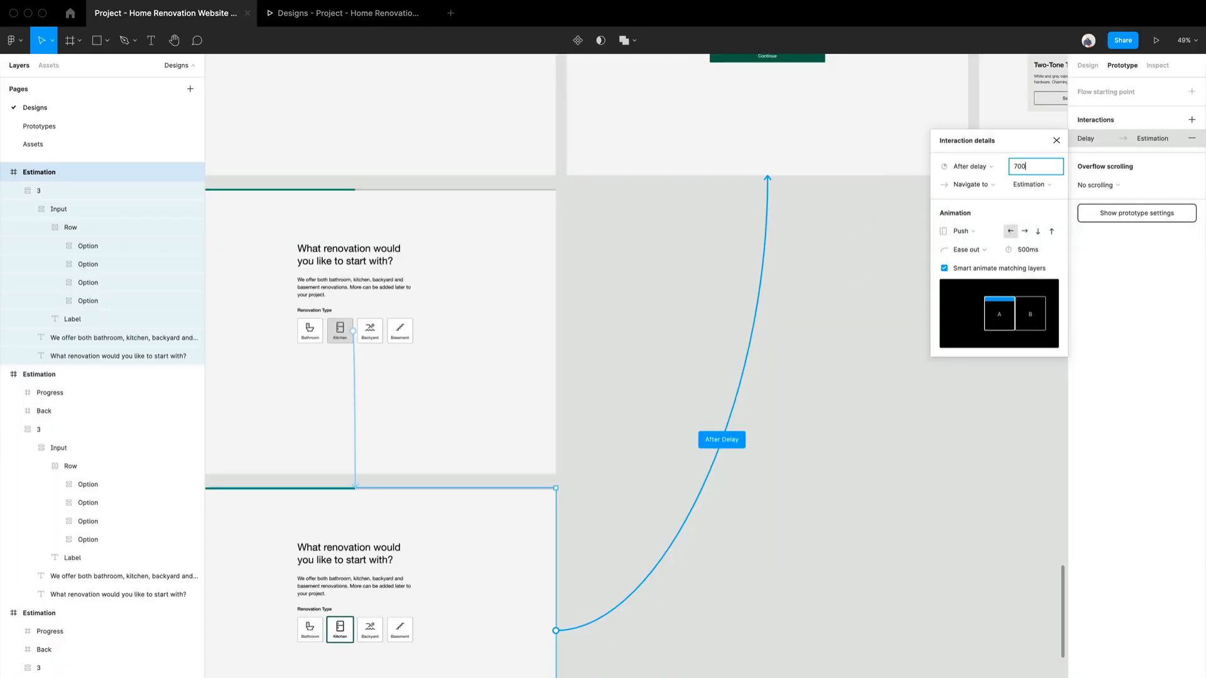
pyautogui.click(395, 16)
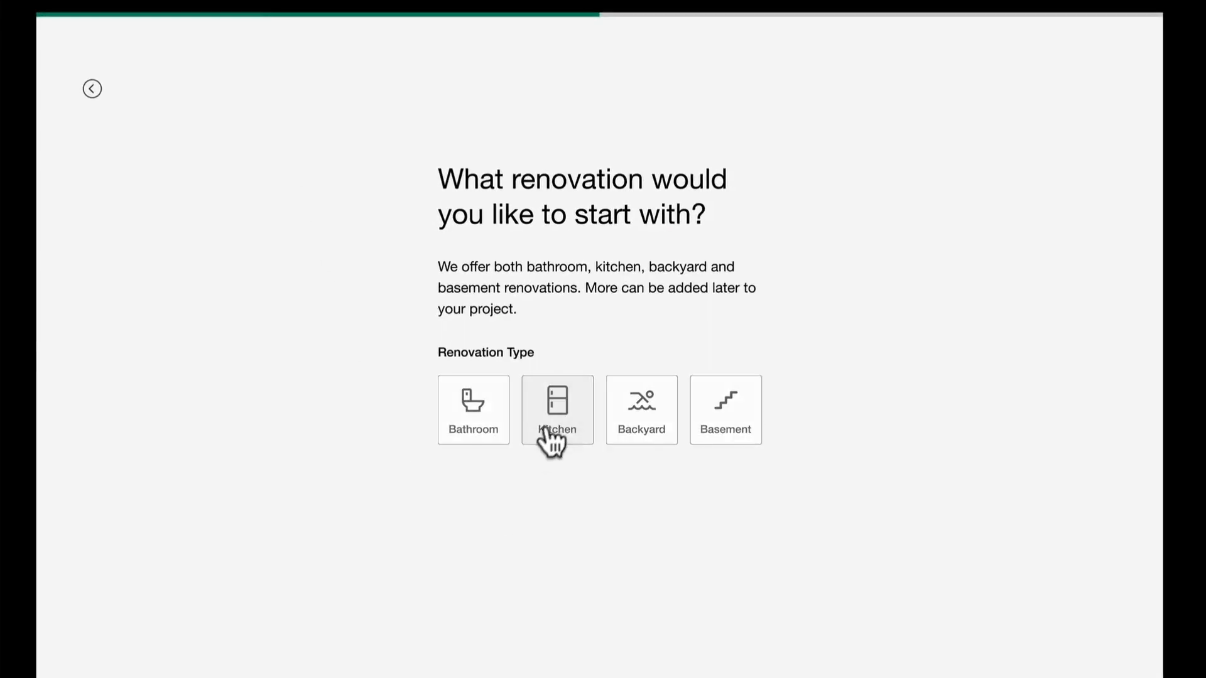
pyautogui.click(548, 415)
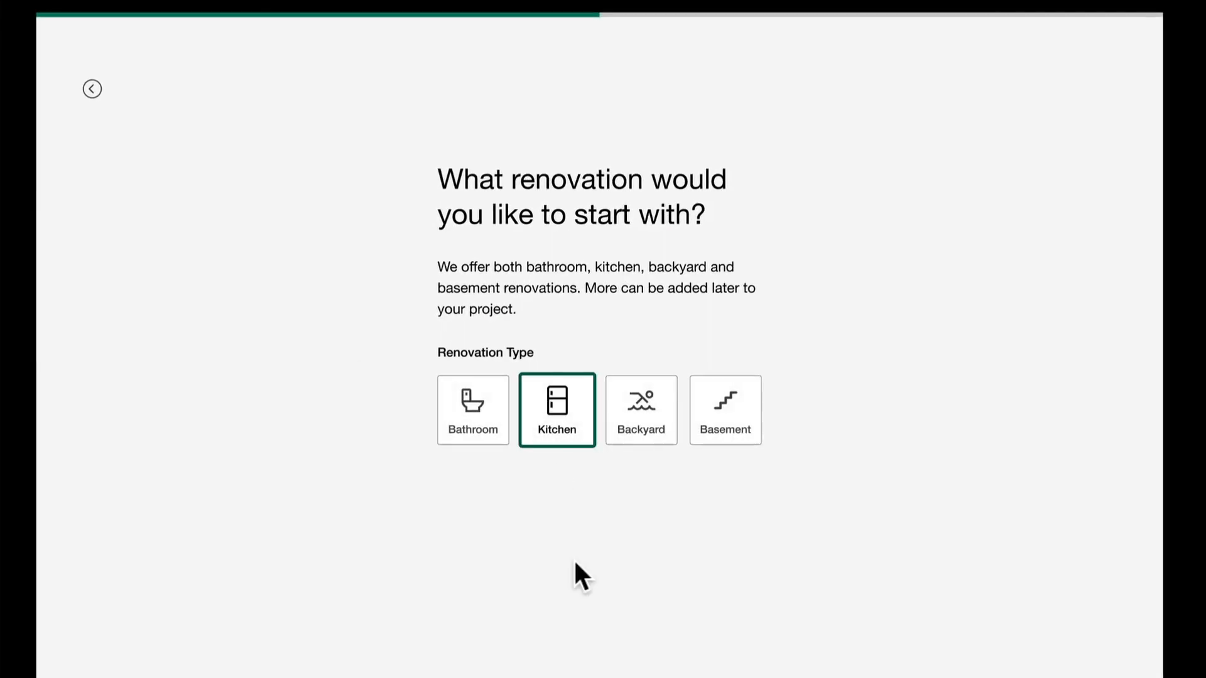